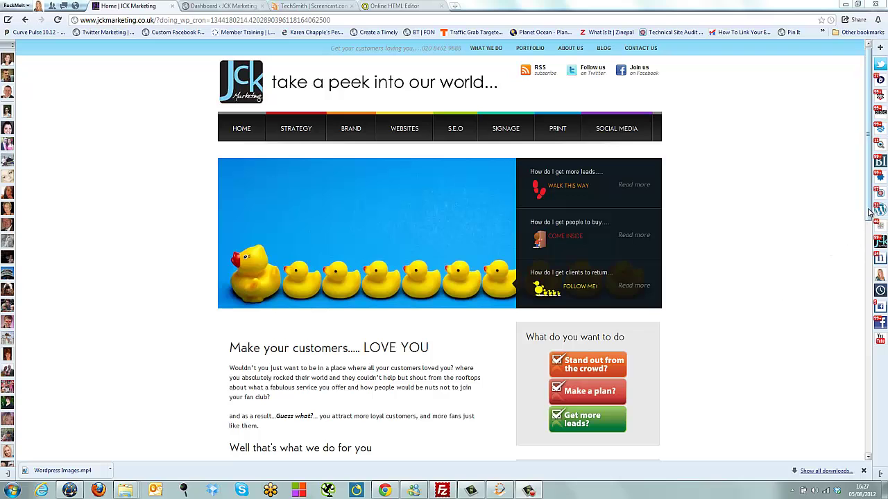
Scroll through the JCK Marketing home page and sidebar, trying the newsletter signup field.
{"action": "left_click_drag", "start_coordinate": [868, 216], "coordinate": [847, 285]}
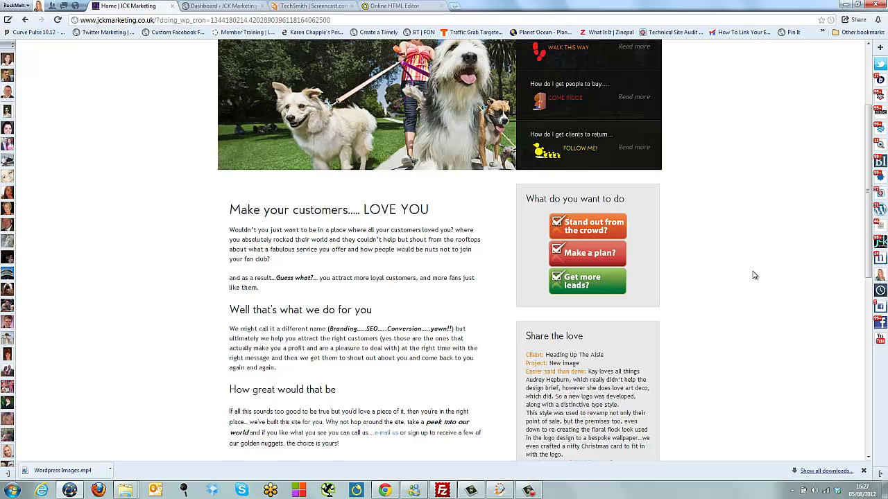
{"action": "scroll", "coordinate": [755, 274], "scroll_direction": "up", "scroll_amount": 2}
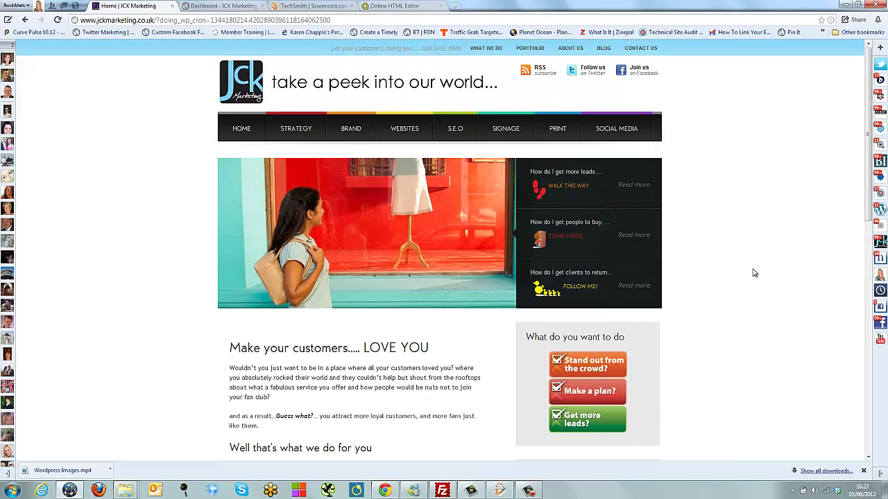
{"action": "scroll", "coordinate": [755, 273], "scroll_direction": "down", "scroll_amount": 2}
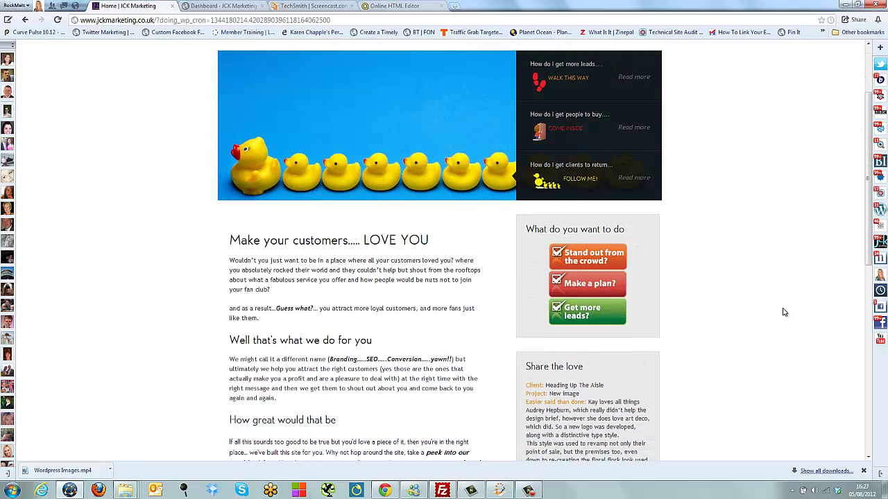
{"action": "scroll", "coordinate": [694, 238], "scroll_direction": "down", "scroll_amount": 2}
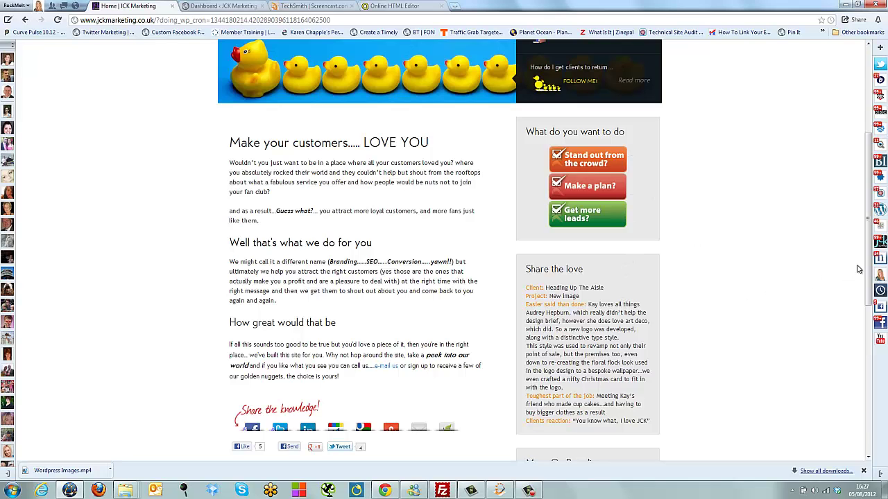
{"action": "scroll", "coordinate": [869, 256], "scroll_direction": "down", "scroll_amount": 4}
{"action": "scroll", "coordinate": [853, 257], "scroll_direction": "up", "scroll_amount": 4}
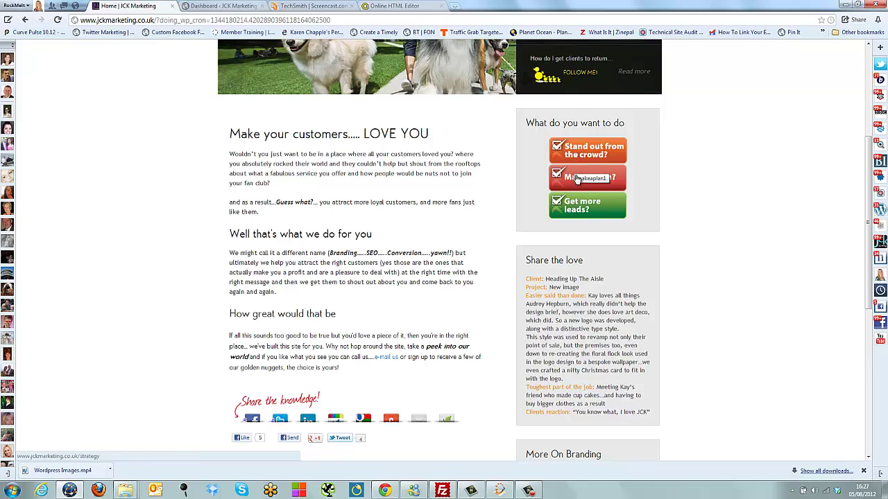
{"action": "scroll", "coordinate": [777, 251], "scroll_direction": "down", "scroll_amount": 1}
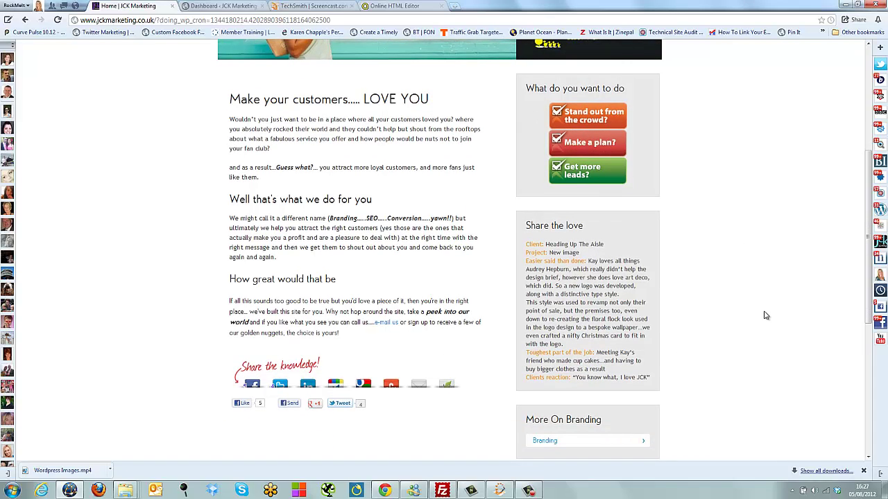
{"action": "scroll", "coordinate": [765, 316], "scroll_direction": "down", "scroll_amount": 3}
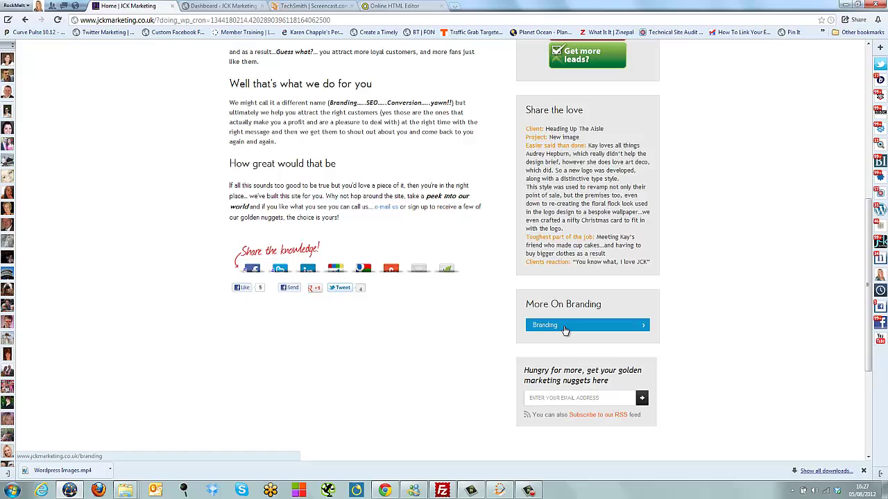
{"action": "left_click", "coordinate": [541, 400]}
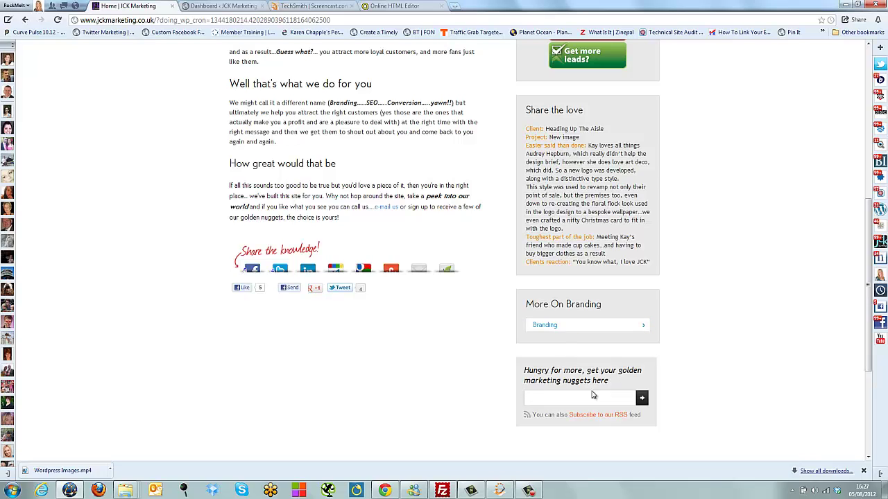
{"action": "scroll", "coordinate": [745, 347], "scroll_direction": "up", "scroll_amount": 5}
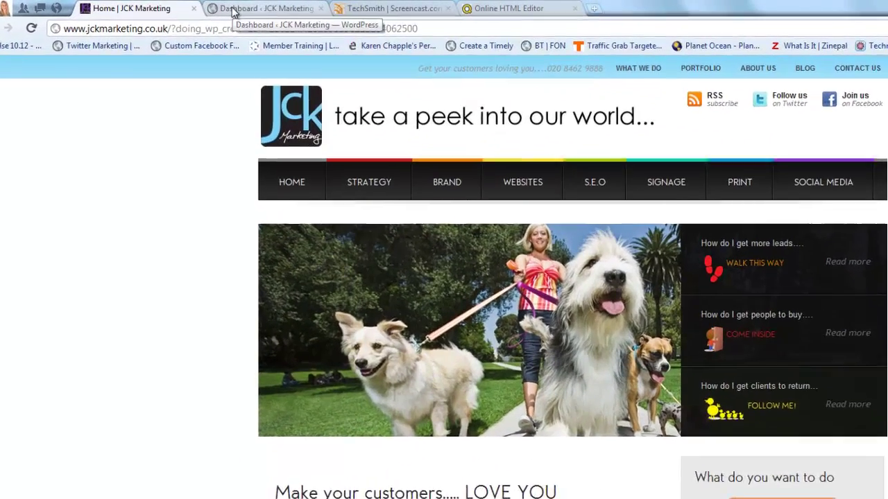
Switch to the WordPress dashboard and go to Appearance > Widgets.
{"action": "left_click", "coordinate": [202, 6]}
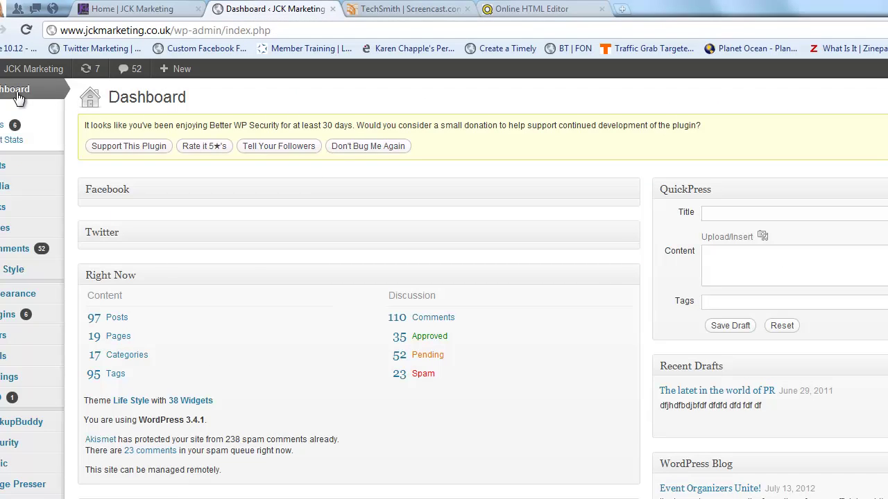
{"action": "mouse_move", "coordinate": [2, 305]}
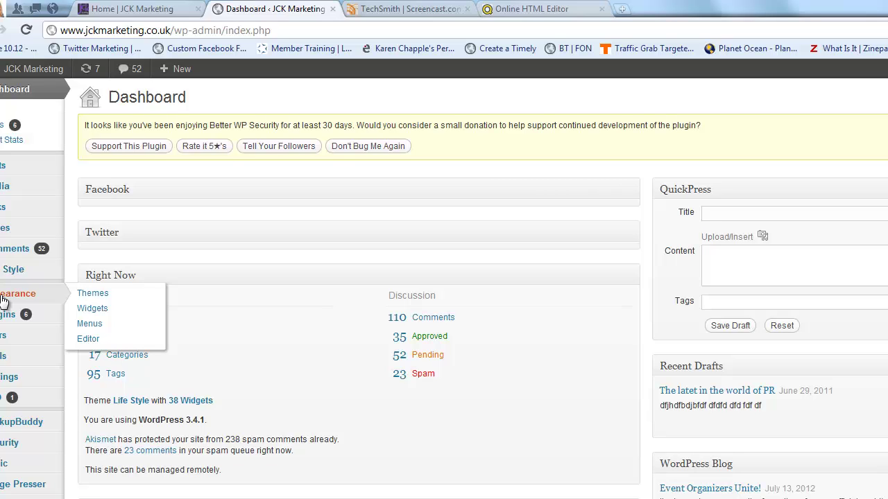
{"action": "left_click", "coordinate": [95, 312]}
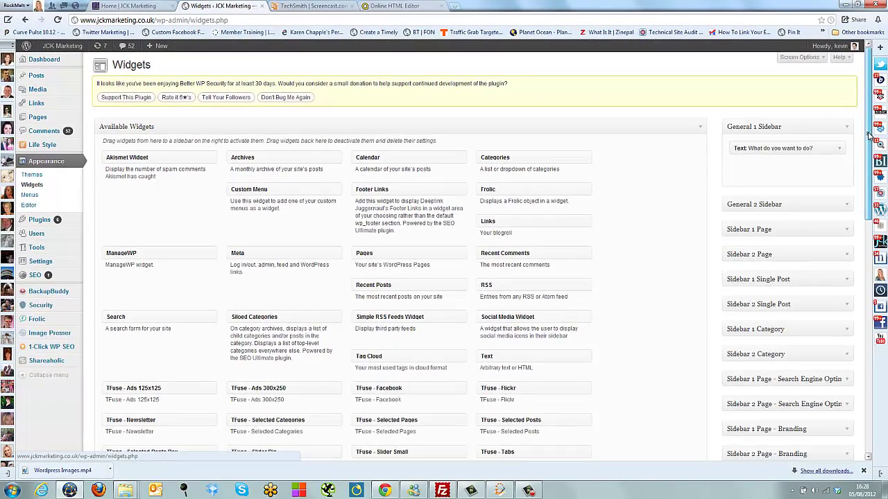
Scroll down the Widgets page and expand Sidebar 1 Page - Home to list its widgets.
{"action": "left_click_drag", "start_coordinate": [870, 139], "coordinate": [859, 218]}
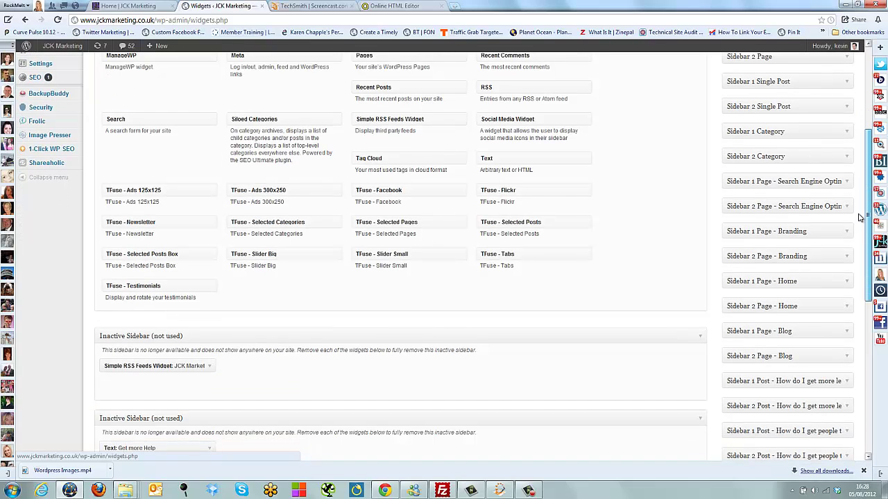
{"action": "left_click_drag", "start_coordinate": [858, 218], "coordinate": [858, 217]}
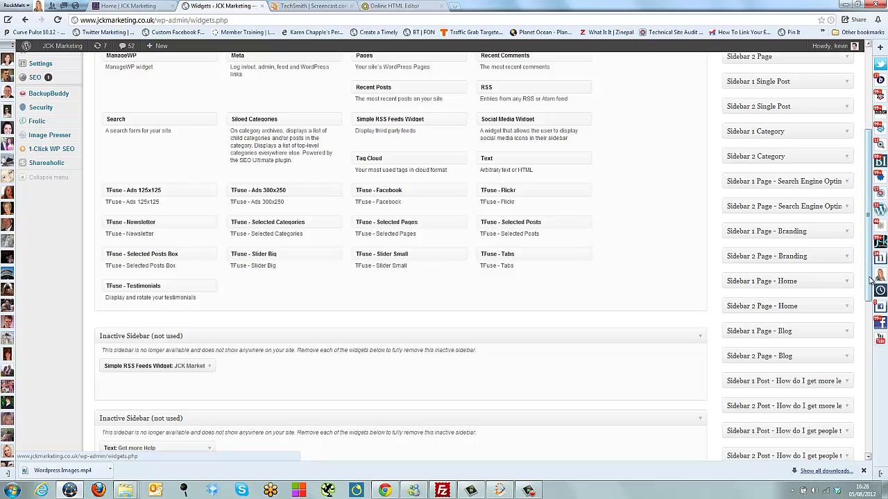
{"action": "left_click_drag", "start_coordinate": [871, 279], "coordinate": [871, 340]}
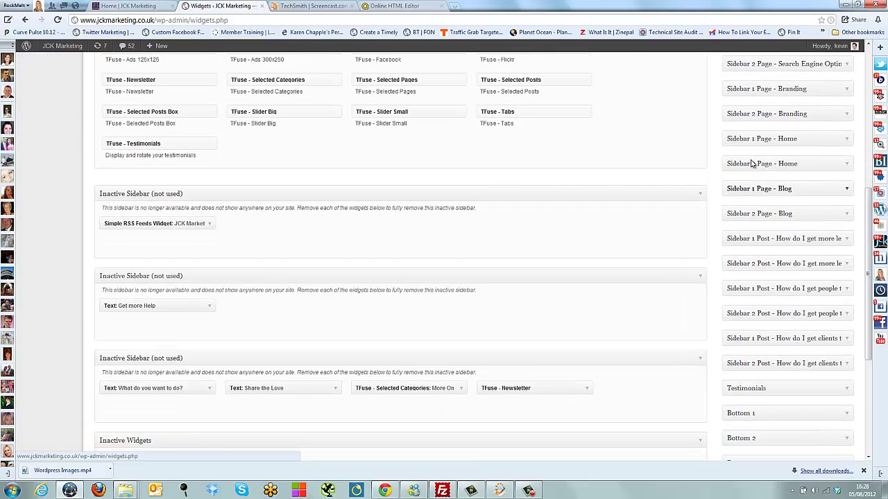
{"action": "left_click", "coordinate": [846, 140]}
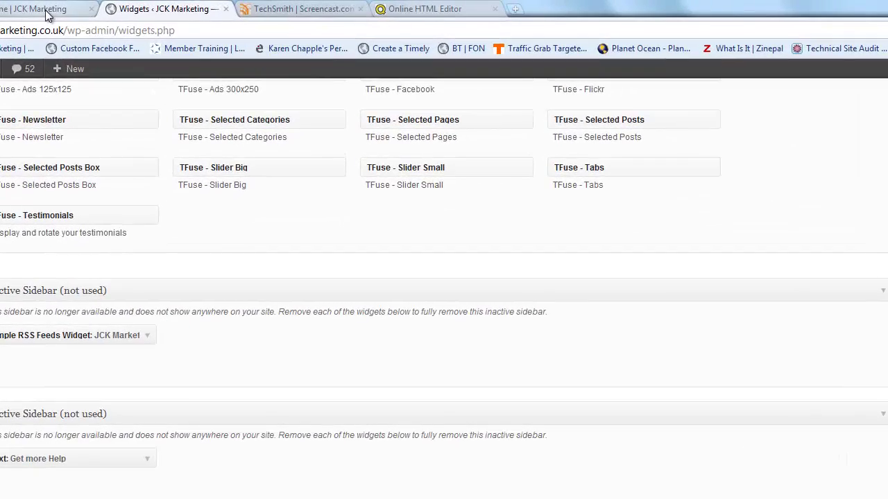
{"action": "left_click", "coordinate": [127, 10]}
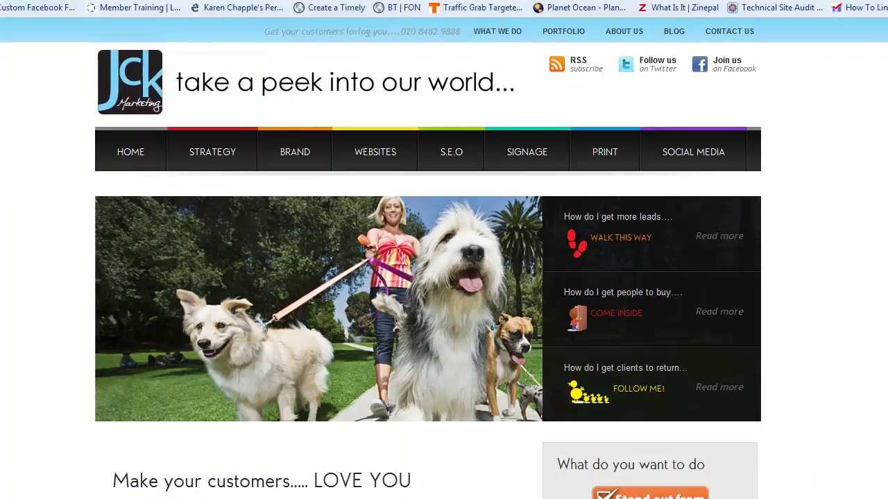
{"action": "scroll", "coordinate": [871, 208], "scroll_direction": "down", "scroll_amount": 3}
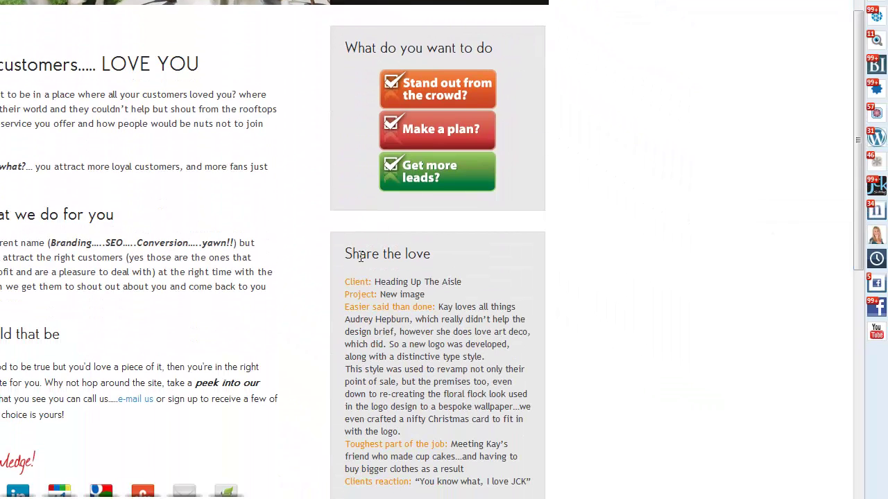
{"action": "left_click_drag", "start_coordinate": [860, 139], "coordinate": [861, 306]}
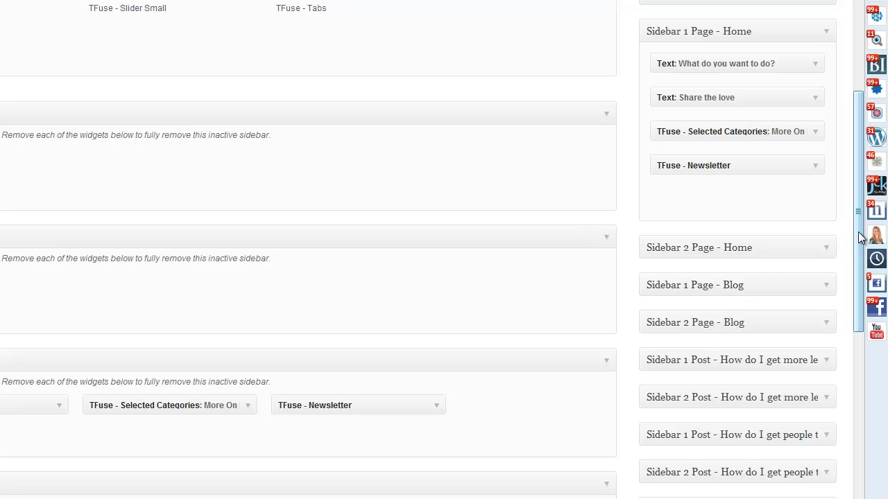
Drag Recent Posts into Sidebar 1 Page - Home, below the 'What do you want to do?' text widget.
{"action": "left_click_drag", "start_coordinate": [860, 237], "coordinate": [821, 105]}
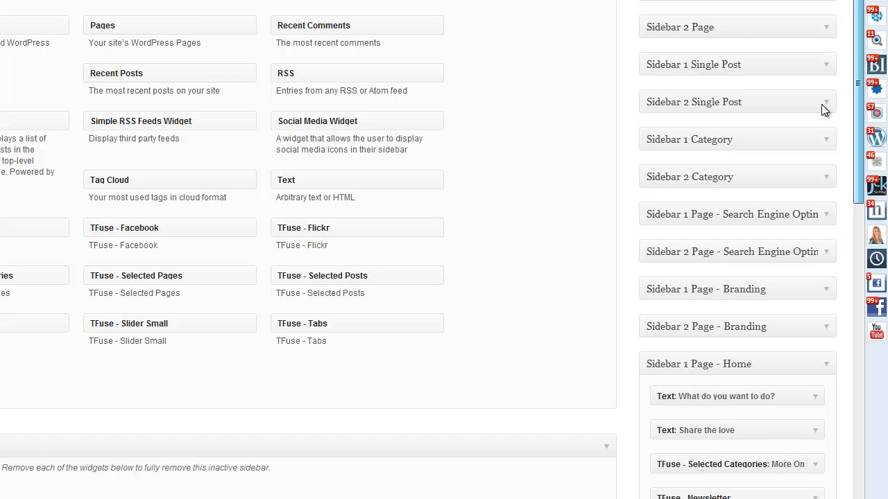
{"action": "scroll", "coordinate": [820, 103], "scroll_direction": "up", "scroll_amount": 3}
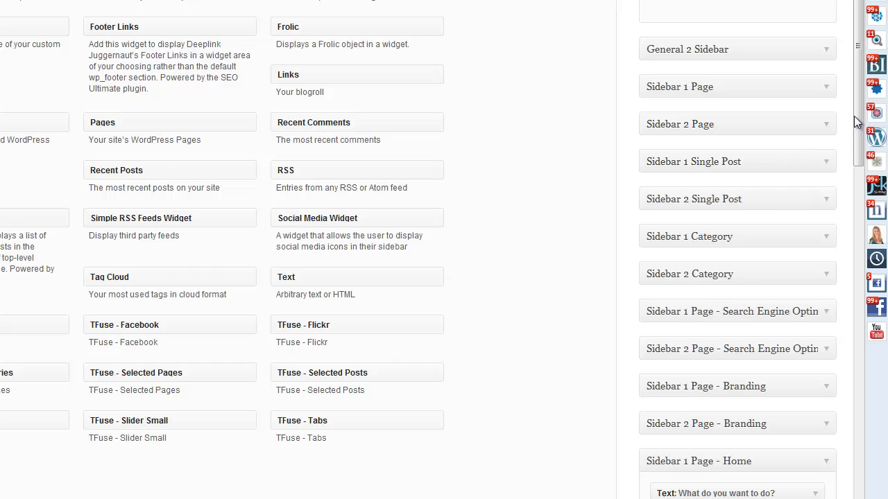
{"action": "left_click_drag", "start_coordinate": [858, 117], "coordinate": [858, 151]}
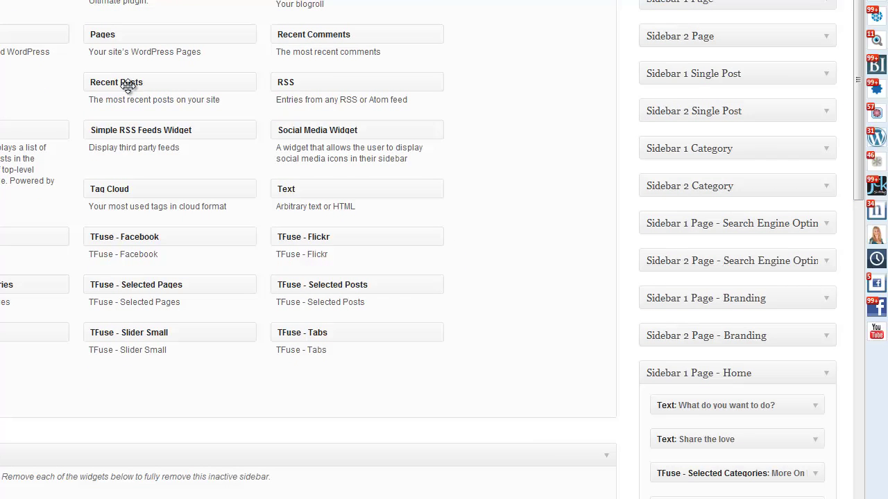
{"action": "left_click_drag", "start_coordinate": [129, 84], "coordinate": [761, 407]}
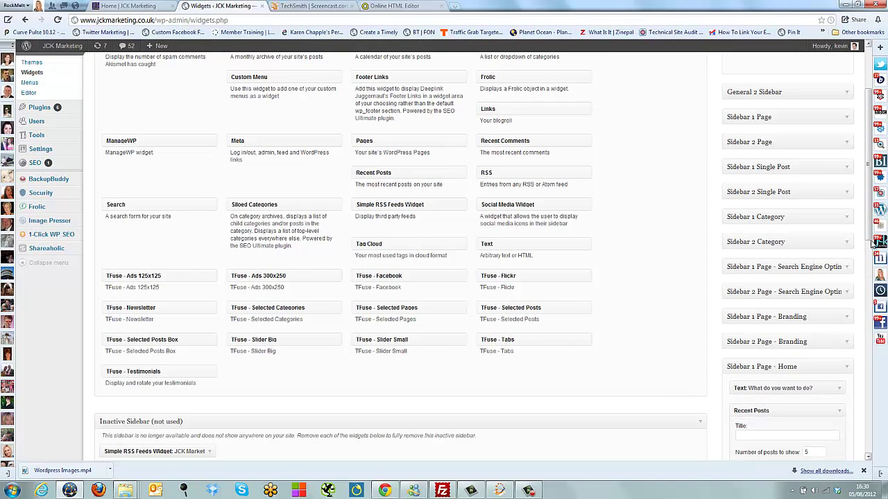
Title the Recent Posts widget 'Our latest blog posts', set it to 3 posts, and save.
{"action": "scroll", "coordinate": [873, 235], "scroll_direction": "down", "scroll_amount": 3}
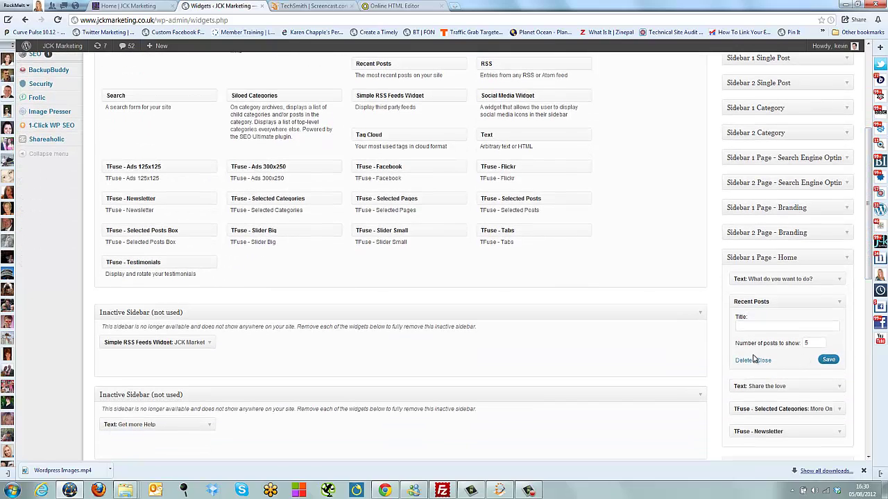
{"action": "left_click", "coordinate": [751, 325]}
{"action": "type", "text": "Our latest blog posts"}
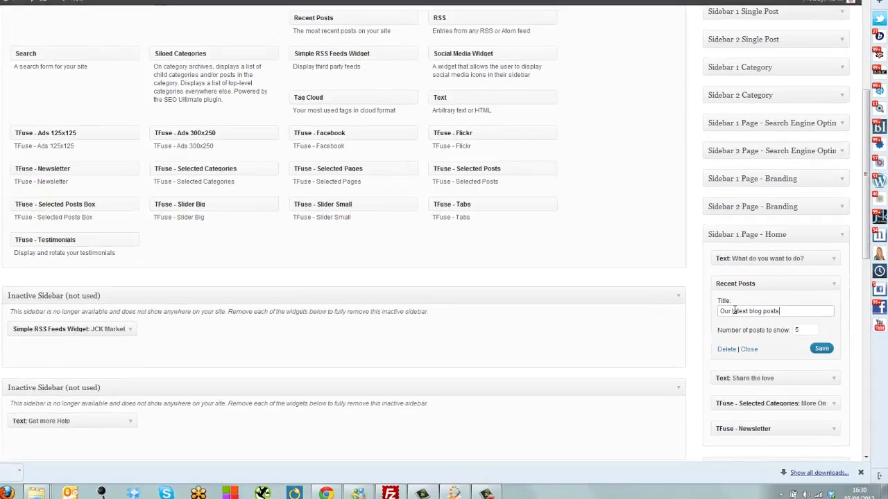
{"action": "left_click_drag", "start_coordinate": [793, 302], "coordinate": [764, 309]}
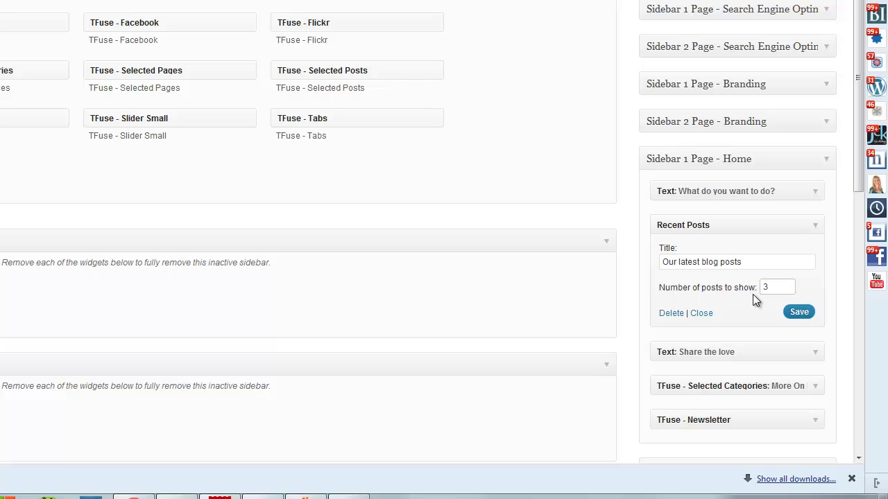
{"action": "left_click", "coordinate": [799, 313]}
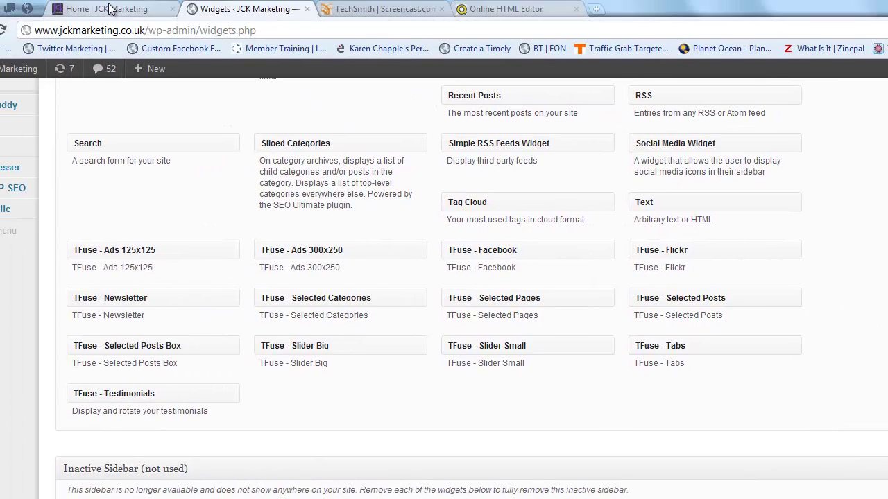
Check the new box on the home page and open the 'Facebook finally accepts WordPress' post.
{"action": "left_click", "coordinate": [110, 9]}
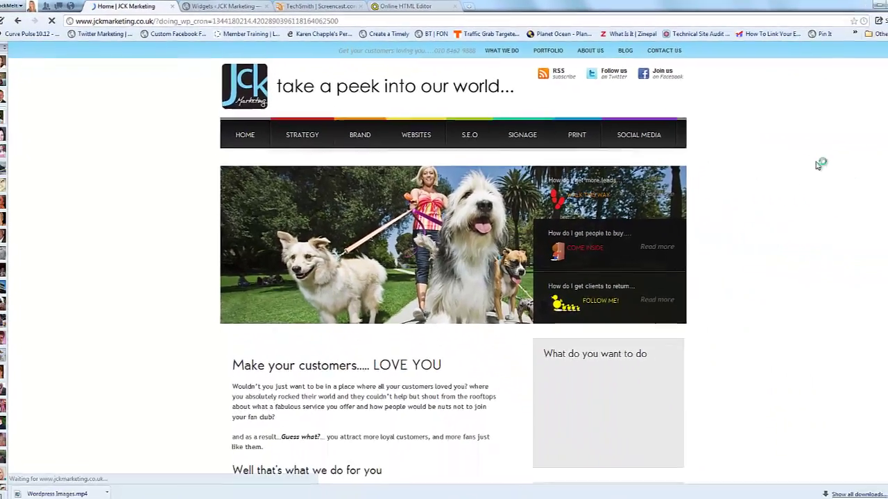
{"action": "scroll", "coordinate": [789, 156], "scroll_direction": "down", "scroll_amount": 2}
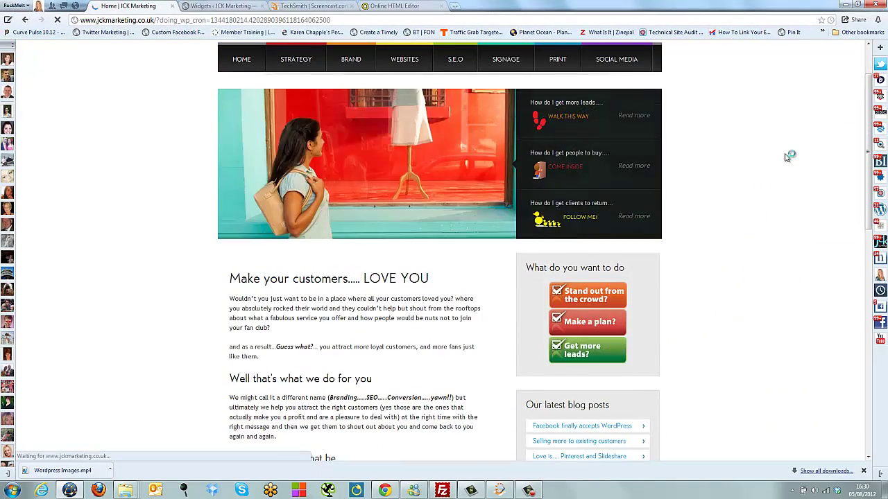
{"action": "scroll", "coordinate": [788, 156], "scroll_direction": "down", "scroll_amount": 1}
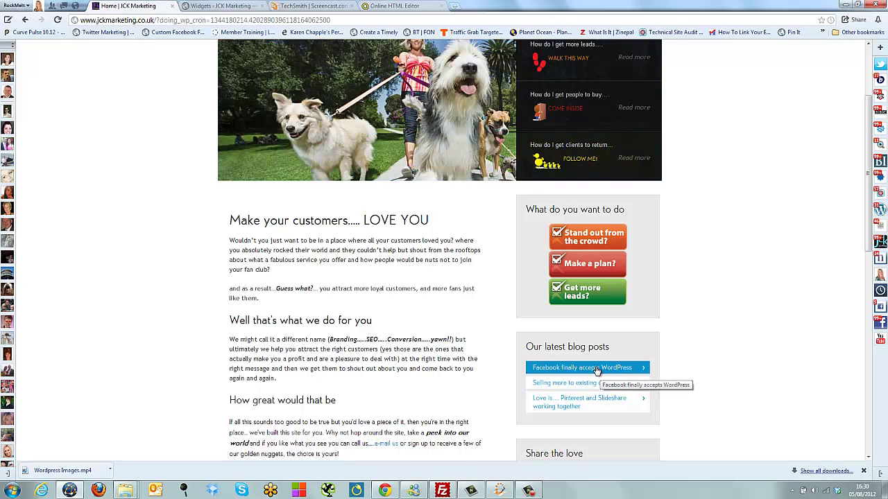
{"action": "left_click", "coordinate": [596, 370]}
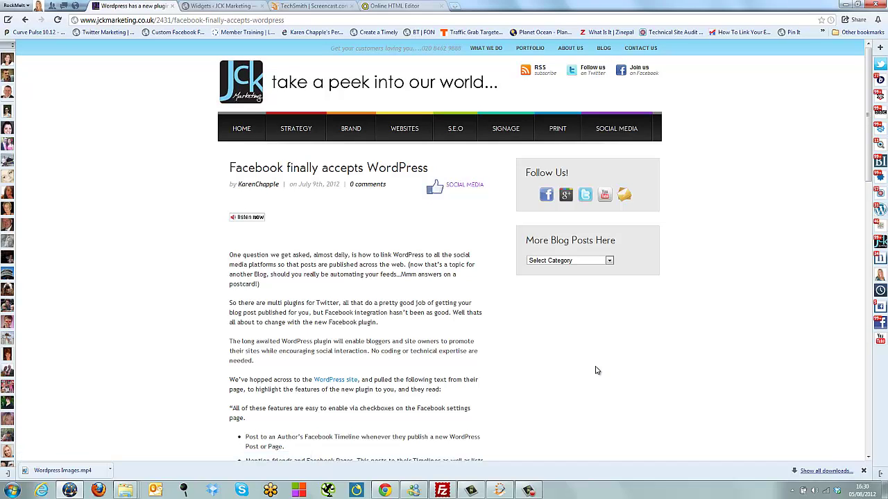
Back in the Widgets admin, delete the Recent Posts widget from Sidebar 1 Page - Home.
{"action": "left_click", "coordinate": [230, 6]}
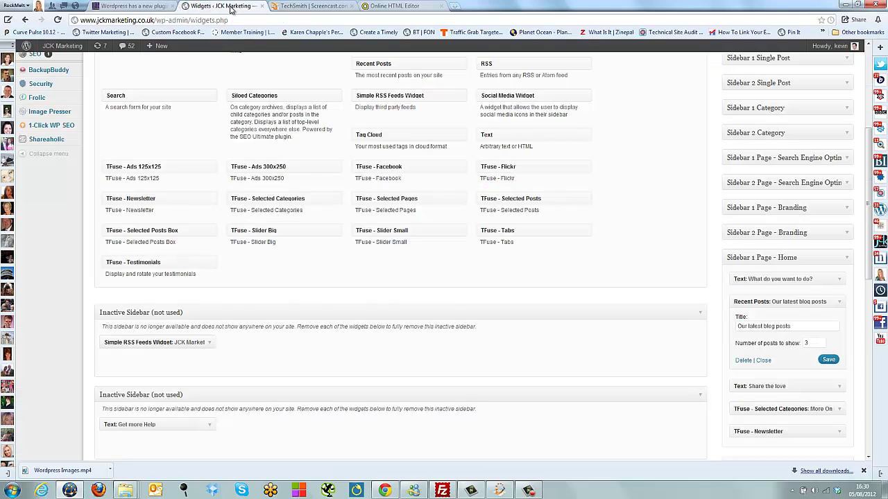
{"action": "left_click", "coordinate": [743, 363]}
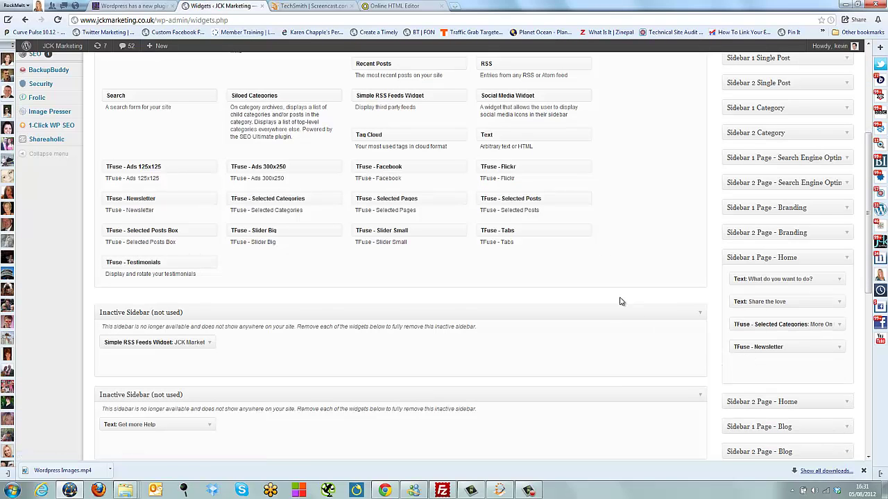
{"action": "scroll", "coordinate": [621, 301], "scroll_direction": "up", "scroll_amount": 4}
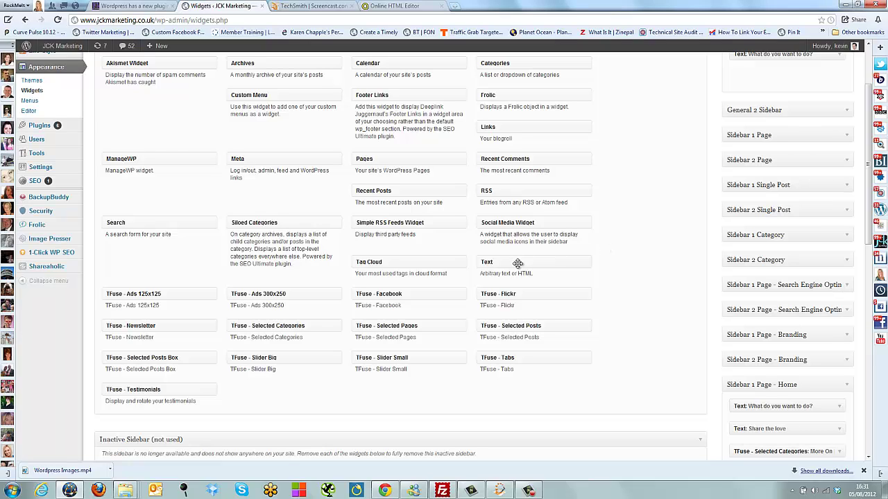
Drag a Text widget into Sidebar 1 Page - Home and give it the title 'Free text field'.
{"action": "left_click_drag", "start_coordinate": [869, 233], "coordinate": [869, 284]}
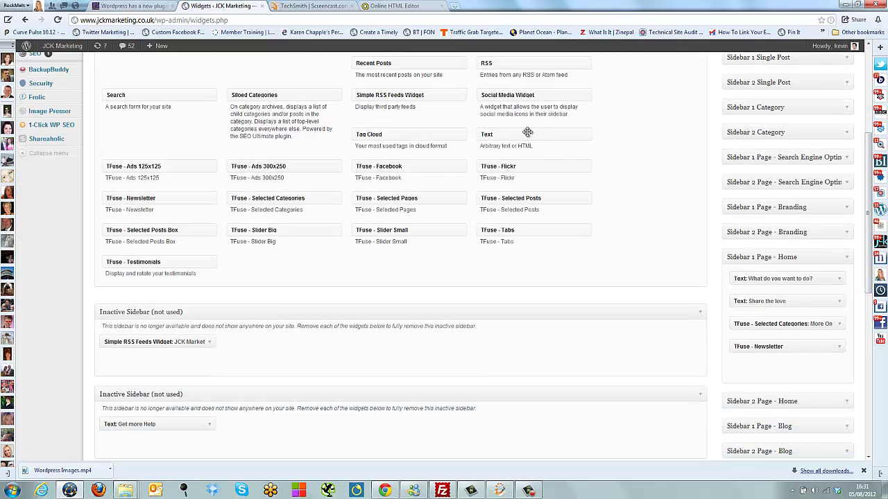
{"action": "left_click_drag", "start_coordinate": [527, 131], "coordinate": [786, 314]}
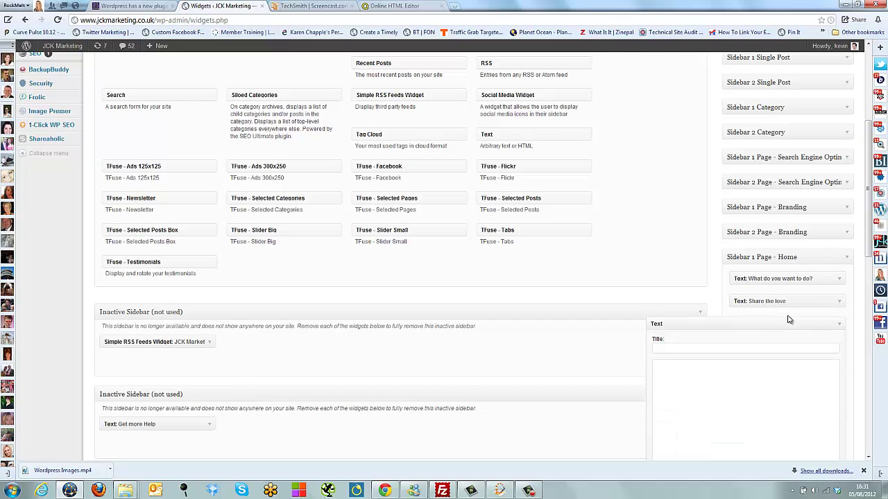
{"action": "left_click_drag", "start_coordinate": [867, 254], "coordinate": [876, 303]}
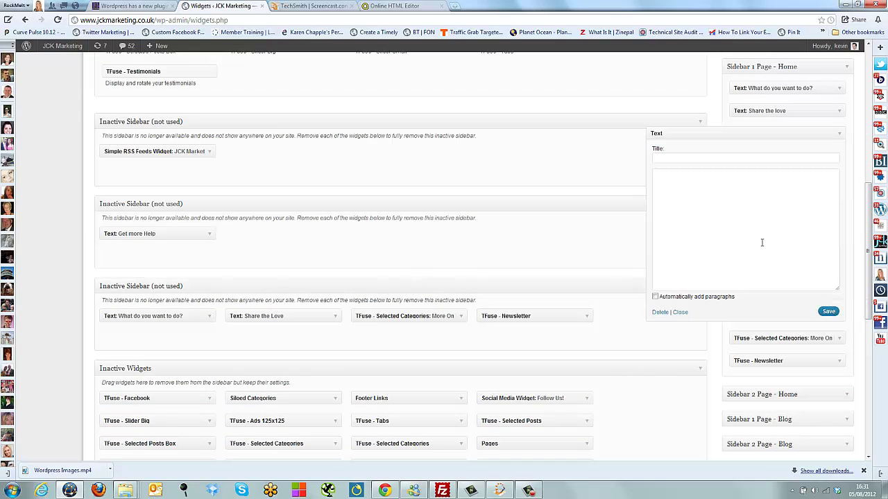
{"action": "left_click", "coordinate": [674, 158]}
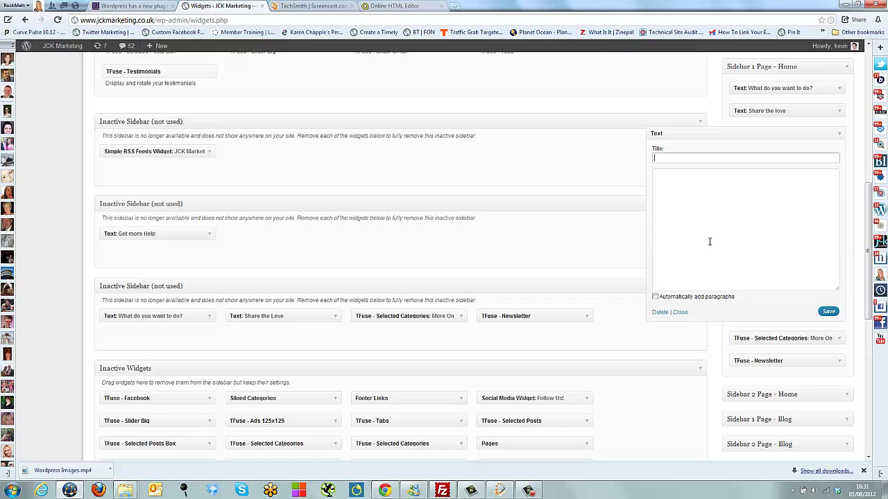
{"action": "type", "text": "Free text field"}
{"action": "left_click", "coordinate": [709, 242]}
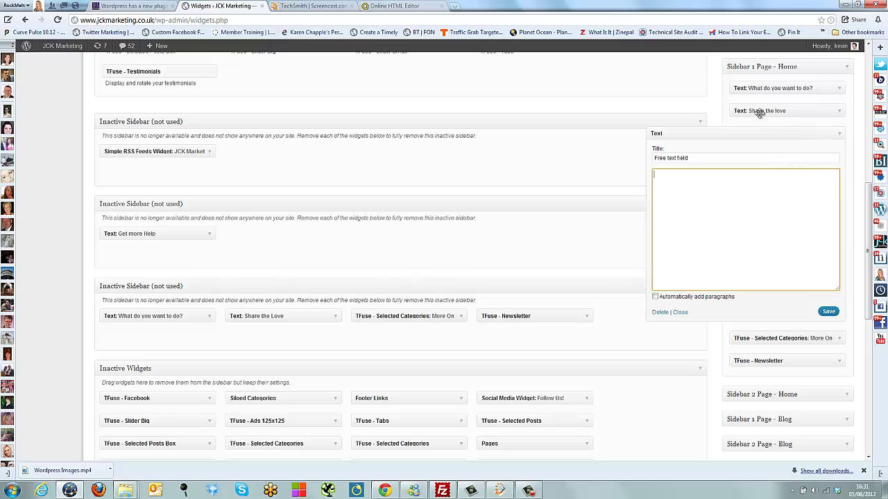
Expand the 'Share the love' Text widget and inspect its HTML with #E98706 colour spans.
{"action": "left_click", "coordinate": [840, 113]}
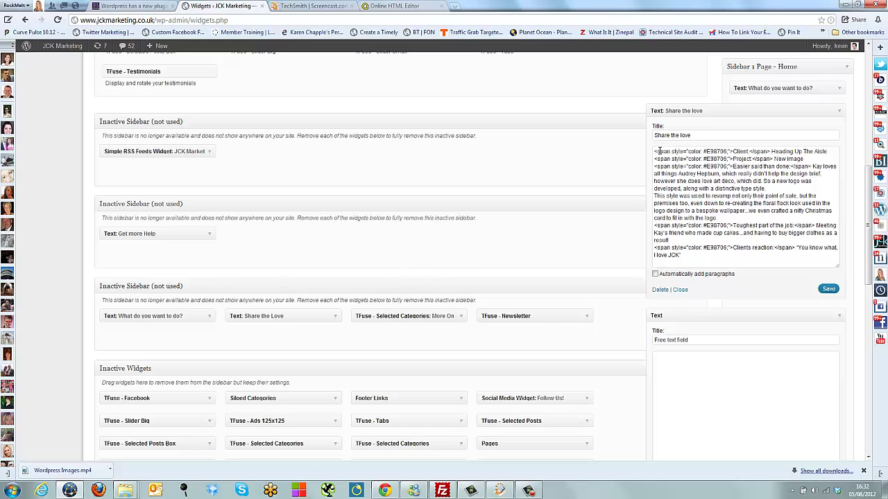
{"action": "left_click_drag", "start_coordinate": [654, 151], "coordinate": [828, 152]}
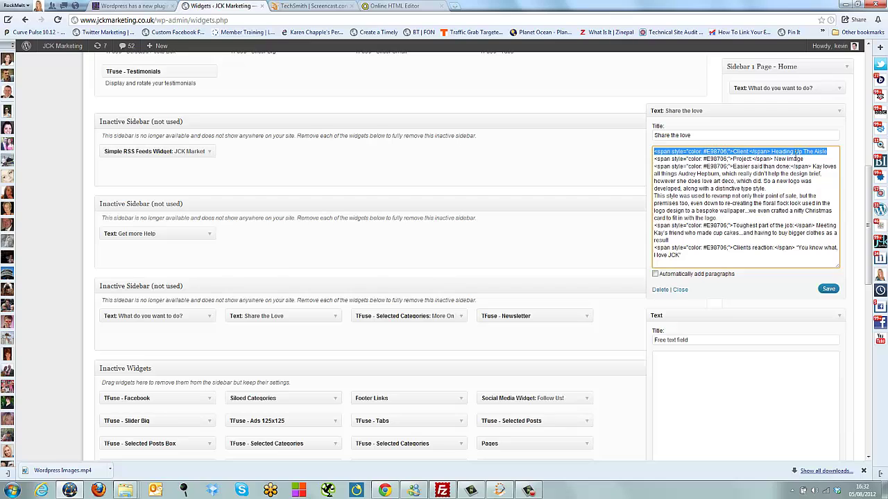
{"action": "left_click", "coordinate": [775, 151]}
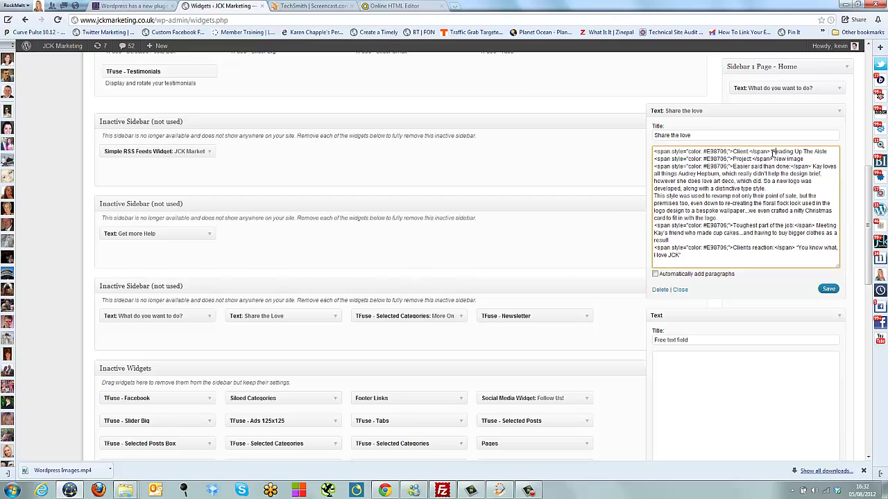
Go to the JCK Marketing home page and scroll to the orange-labelled 'Share the love' box.
{"action": "left_click", "coordinate": [143, 7]}
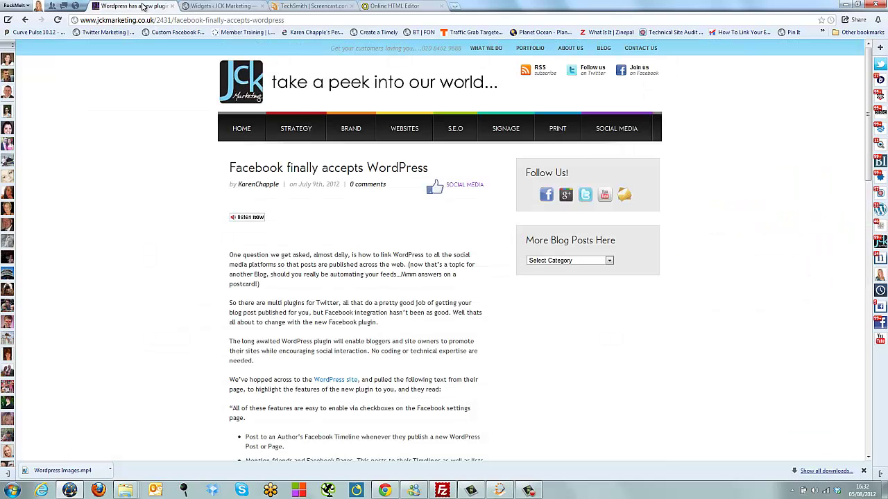
{"action": "left_click", "coordinate": [243, 130]}
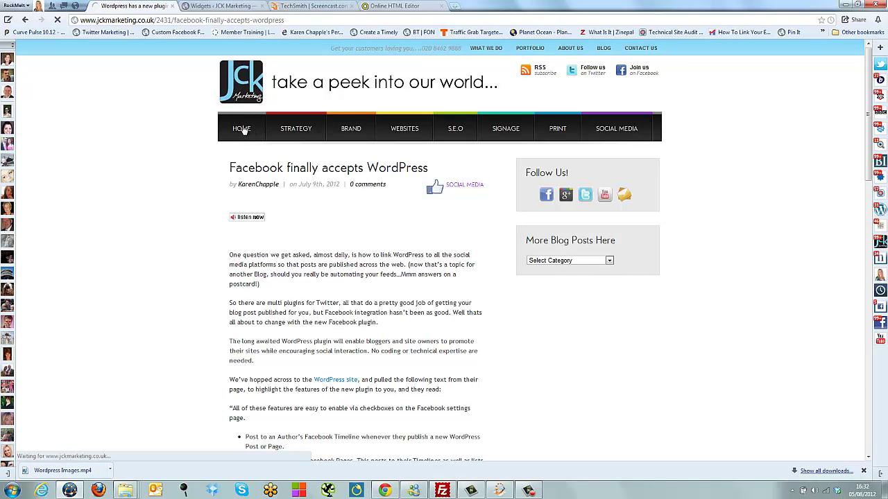
{"action": "scroll", "coordinate": [737, 259], "scroll_direction": "down", "scroll_amount": 1}
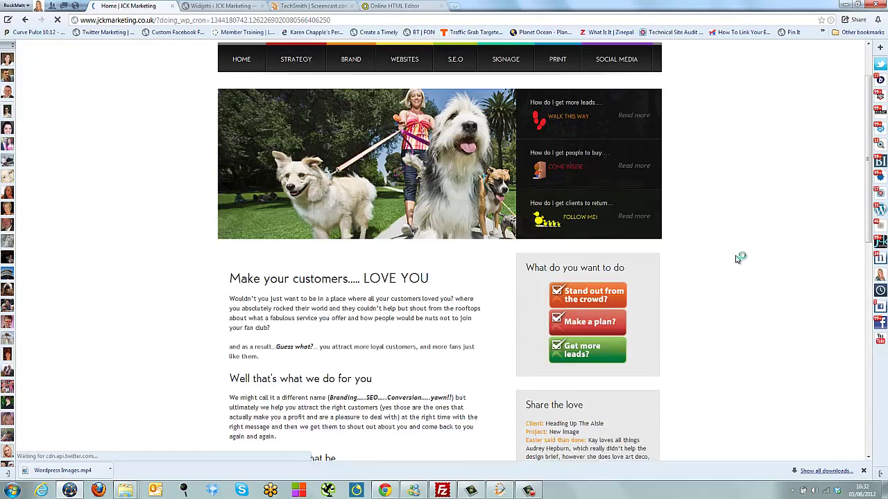
{"action": "scroll", "coordinate": [737, 259], "scroll_direction": "down", "scroll_amount": 5}
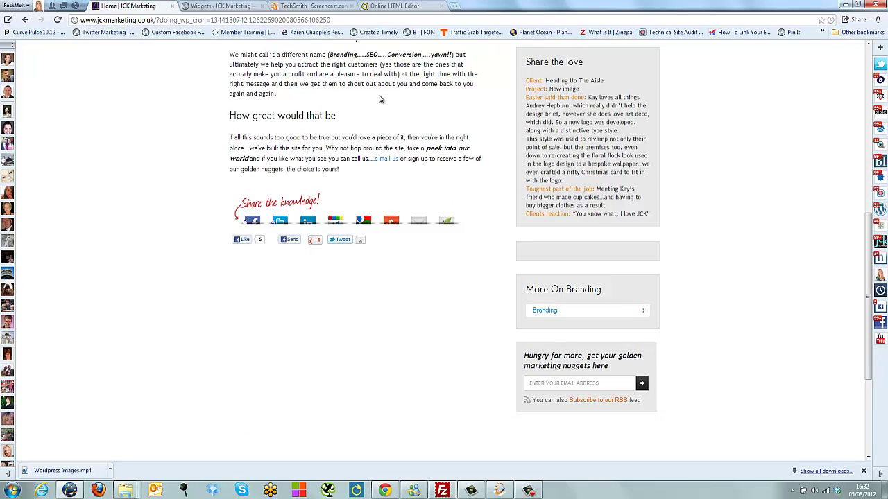
Highlight the opening orange <span style> tag in the Share the love widget, then go to the Online HTML Editor.
{"action": "left_click", "coordinate": [201, 7]}
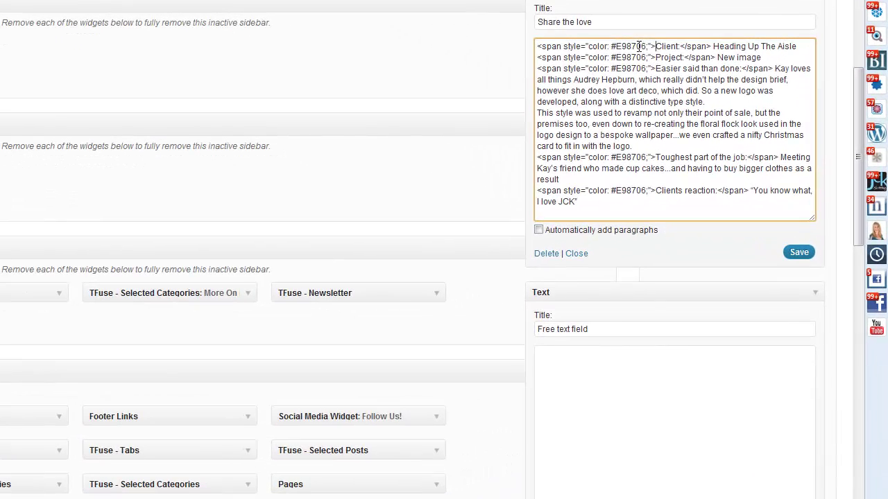
{"action": "left_click_drag", "start_coordinate": [638, 46], "coordinate": [537, 47]}
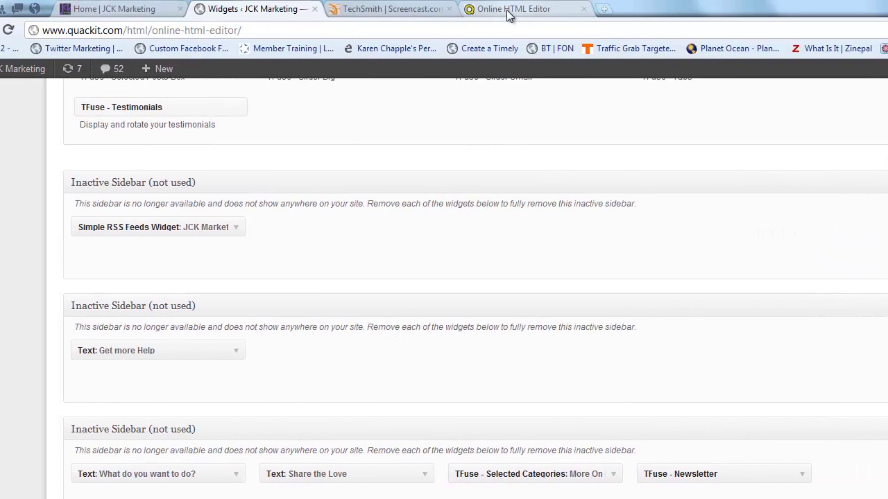
{"action": "left_click", "coordinate": [507, 12]}
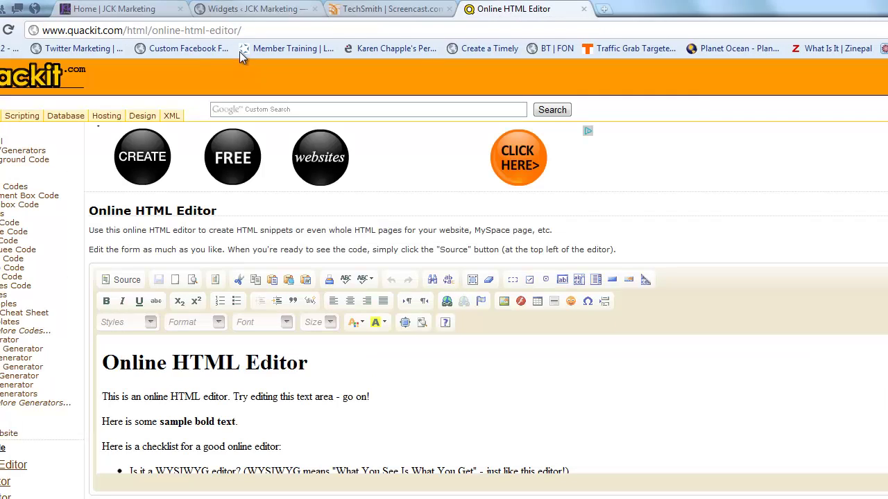
Select all of Quackit's sample editor content and delete it.
{"action": "left_click_drag", "start_coordinate": [43, 30], "coordinate": [262, 31]}
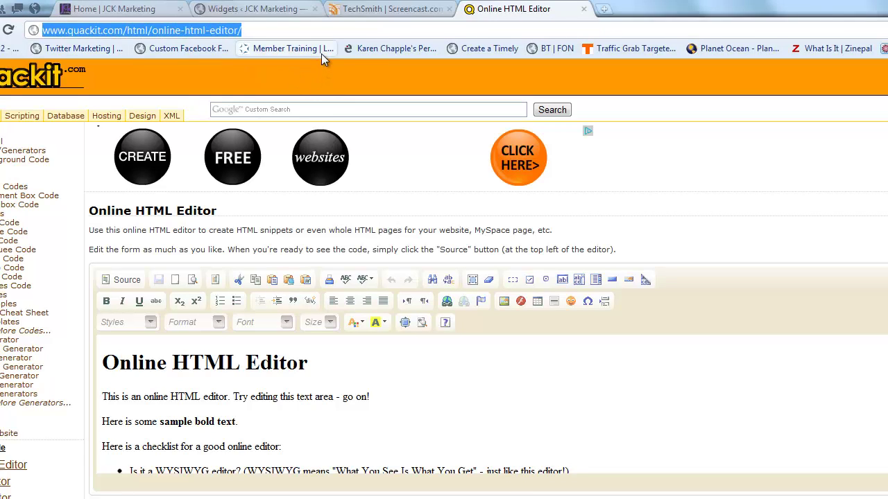
{"action": "left_click", "coordinate": [285, 28]}
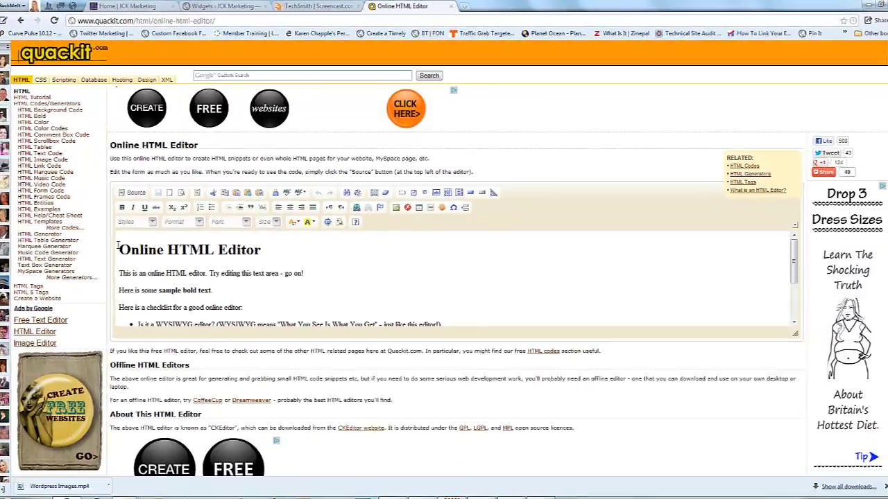
{"action": "left_click_drag", "start_coordinate": [118, 248], "coordinate": [398, 351]}
{"action": "key", "text": "Delete"}
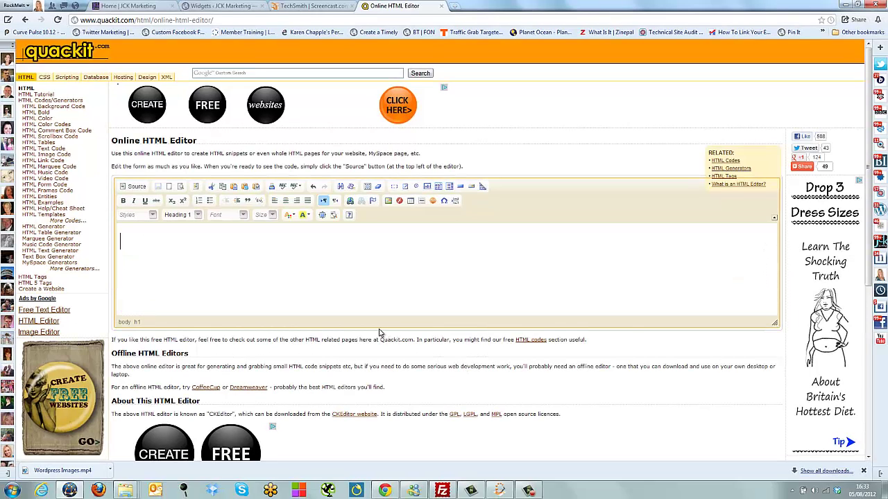
Type 'Client was very happy', 'We delivered a website' and 'Take a look at the website here' as Normal paragraphs.
{"action": "left_click", "coordinate": [197, 215]}
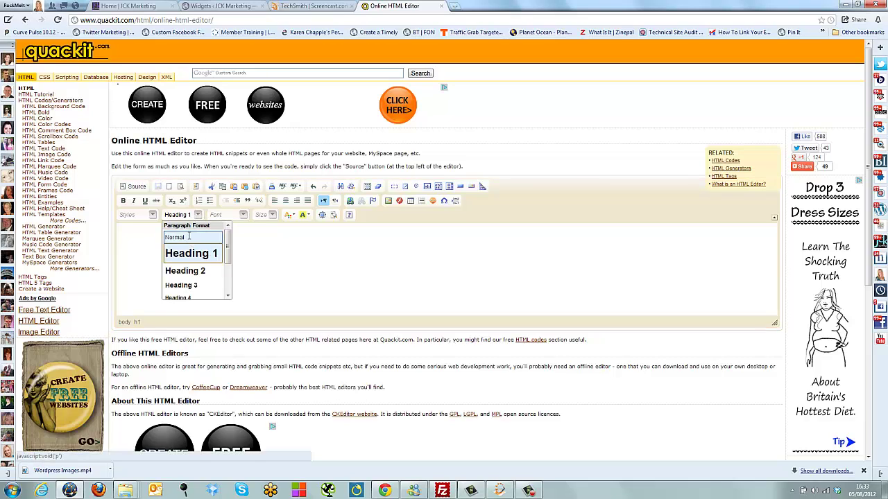
{"action": "left_click", "coordinate": [190, 237]}
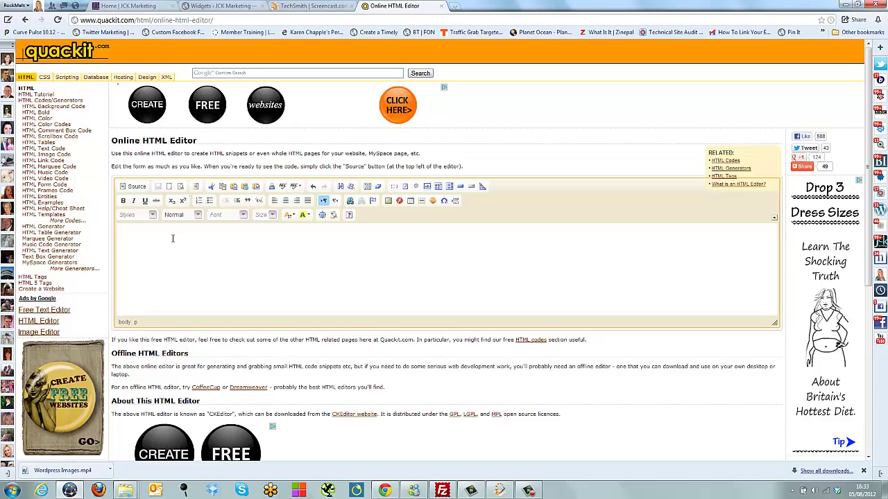
{"action": "type", "text": "CLietn"}
{"action": "key", "text": "BackSpace"}
{"action": "key", "text": "BackSpace"}
{"action": "key", "text": "BackSpace"}
{"action": "key", "text": "BackSpace"}
{"action": "key", "text": "BackSpace"}
{"action": "type", "text": "lient was very happy"}
{"action": "key", "text": "Return"}
{"action": "type", "text": "We delivered a website"}
{"action": "key", "text": "Return"}
{"action": "type", "text": "Take a look at "}
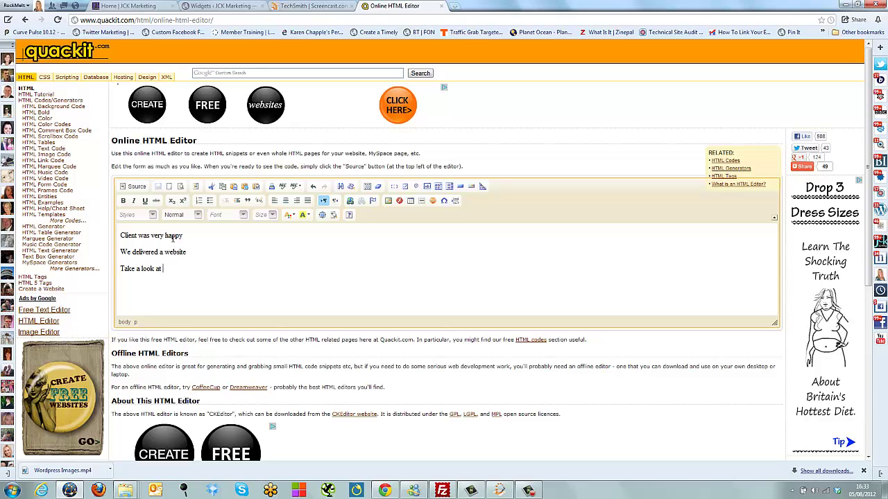
{"action": "type", "text": "the website here"}
Center the three lines of text.
{"action": "left_click_drag", "start_coordinate": [211, 268], "coordinate": [118, 234]}
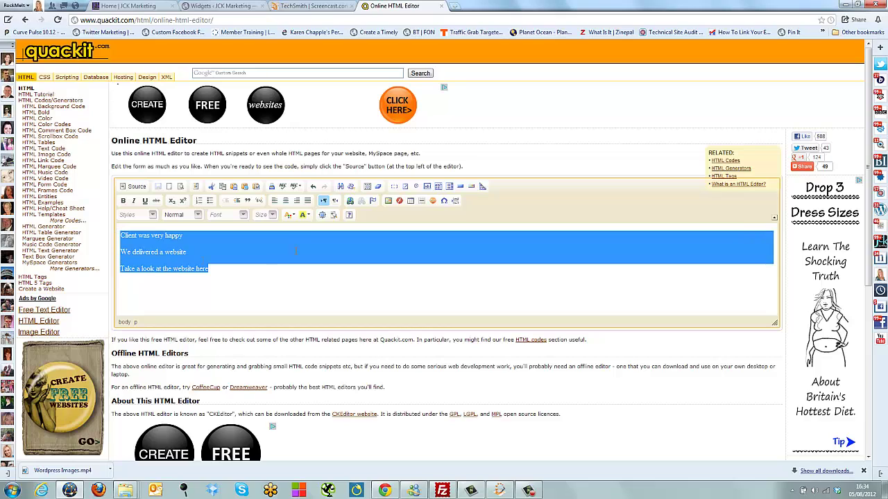
{"action": "left_click", "coordinate": [285, 201]}
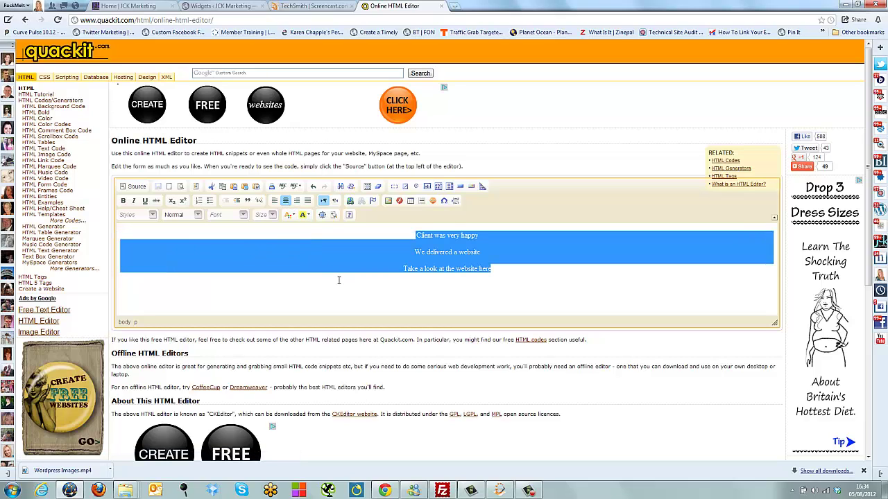
{"action": "left_click", "coordinate": [414, 253]}
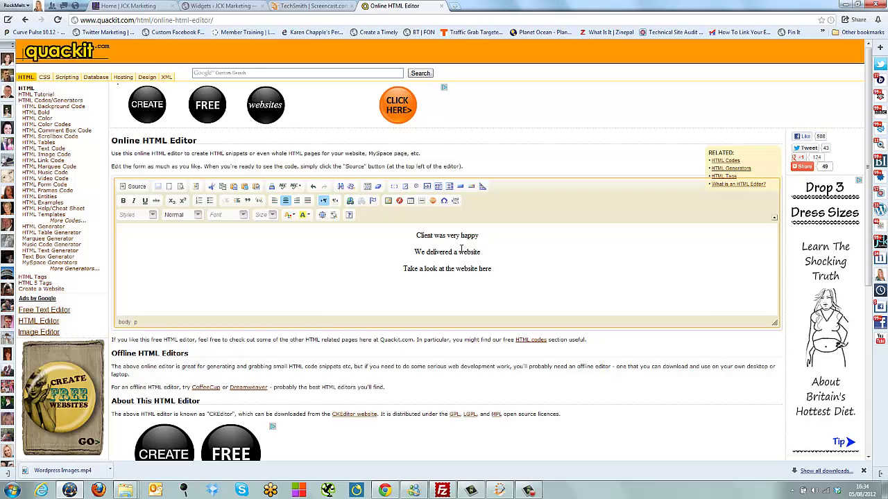
Make 'happy' italic and Dark Orange, then select 'website here'.
{"action": "left_click_drag", "start_coordinate": [478, 235], "coordinate": [462, 237]}
{"action": "left_click", "coordinate": [134, 200]}
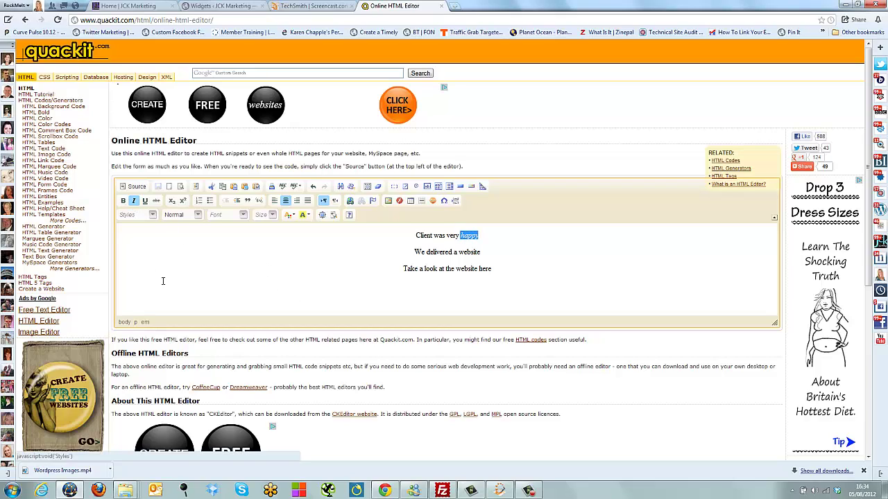
{"action": "left_click", "coordinate": [292, 216]}
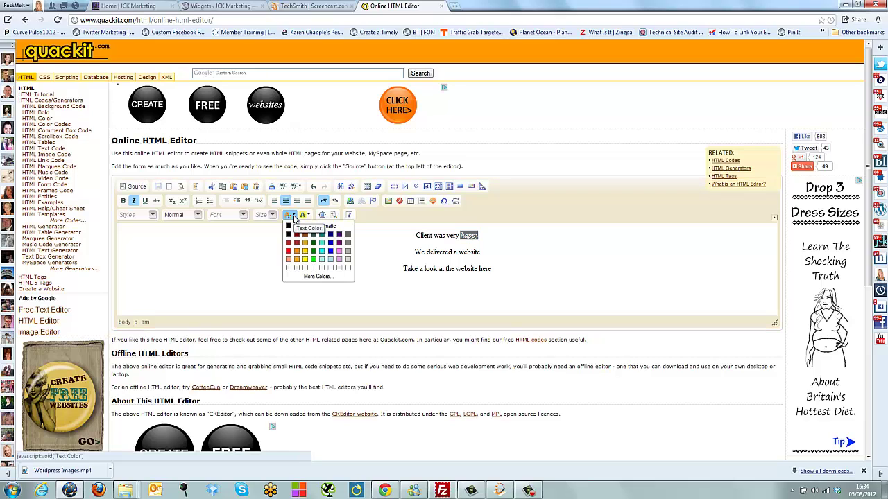
{"action": "left_click", "coordinate": [296, 251]}
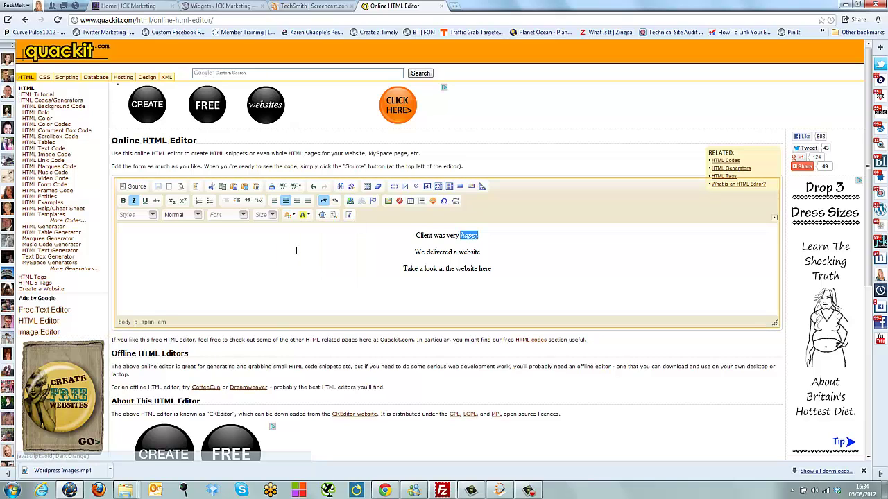
{"action": "left_click", "coordinate": [301, 268]}
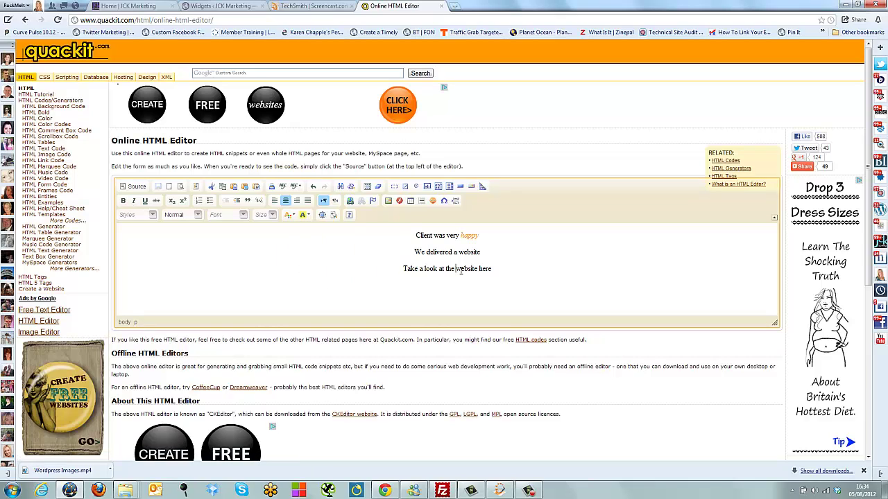
{"action": "left_click_drag", "start_coordinate": [456, 268], "coordinate": [496, 269]}
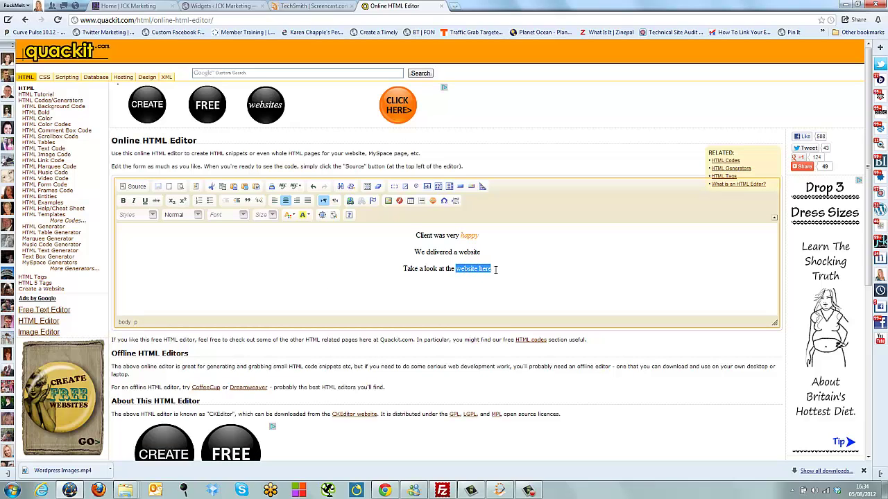
{"action": "left_click", "coordinate": [350, 202]}
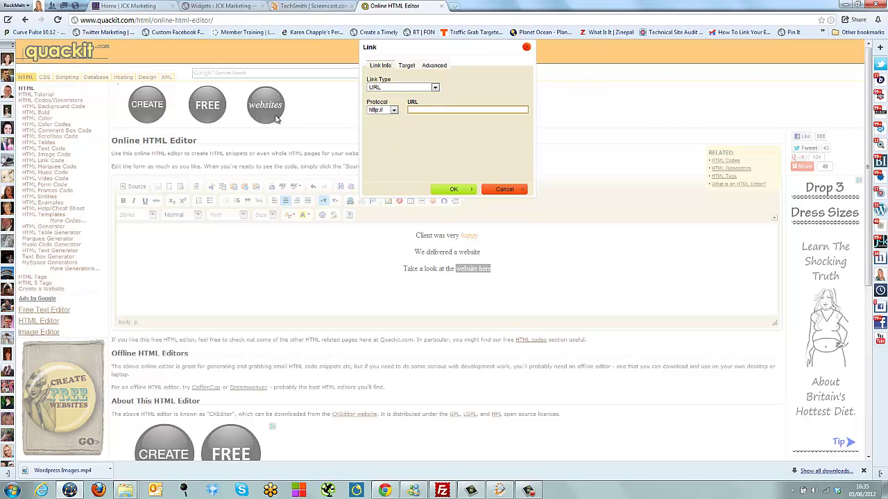
{"action": "left_click", "coordinate": [149, 9]}
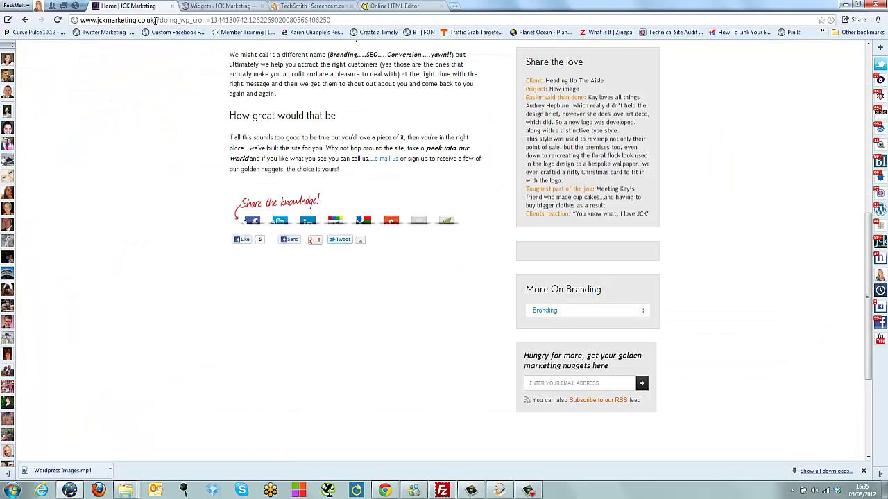
{"action": "left_click_drag", "start_coordinate": [155, 21], "coordinate": [59, 59]}
{"action": "key", "text": "ctrl+c"}
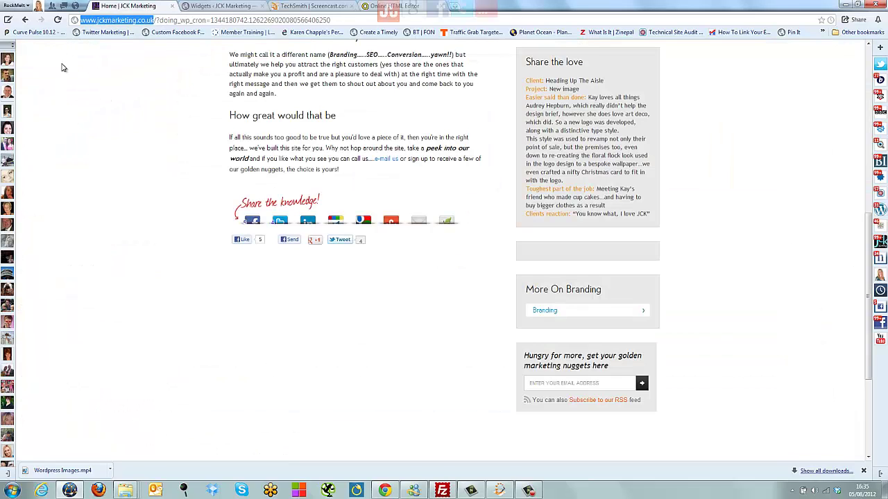
{"action": "left_click", "coordinate": [378, 8]}
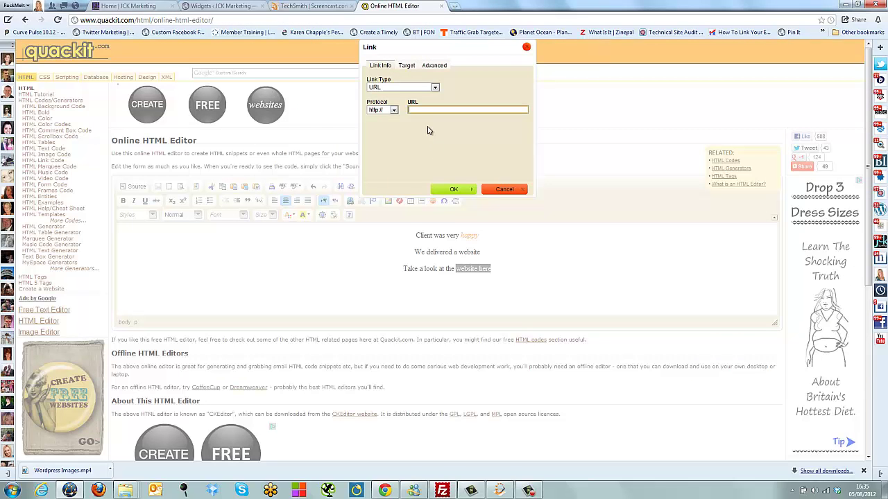
{"action": "key", "text": "ctrl+v"}
{"action": "left_click", "coordinate": [453, 189]}
{"action": "left_click", "coordinate": [503, 268]}
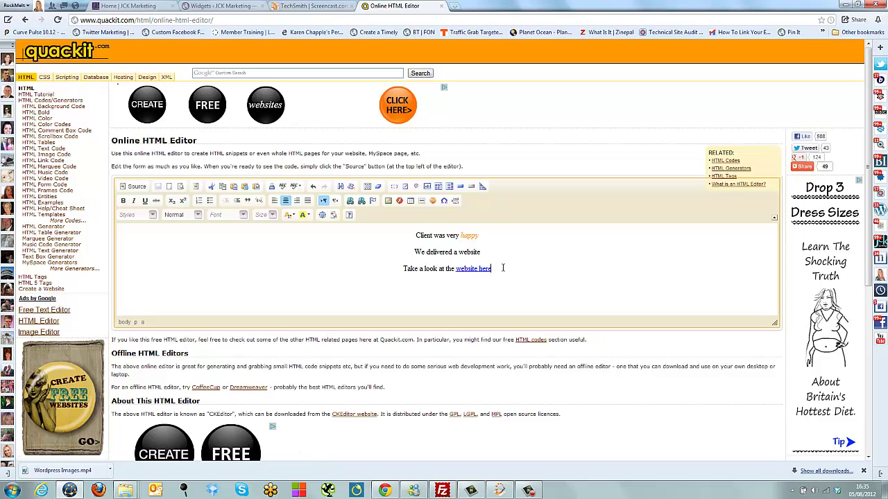
Show the HTML source and select the full <body> block with the three centred paragraphs.
{"action": "left_click", "coordinate": [136, 188]}
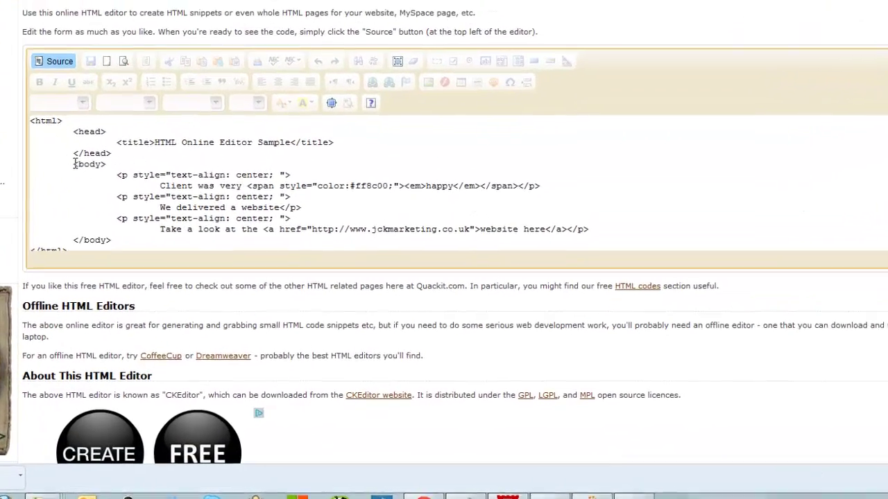
{"action": "left_click_drag", "start_coordinate": [73, 164], "coordinate": [71, 119]}
{"action": "left_click", "coordinate": [91, 195]}
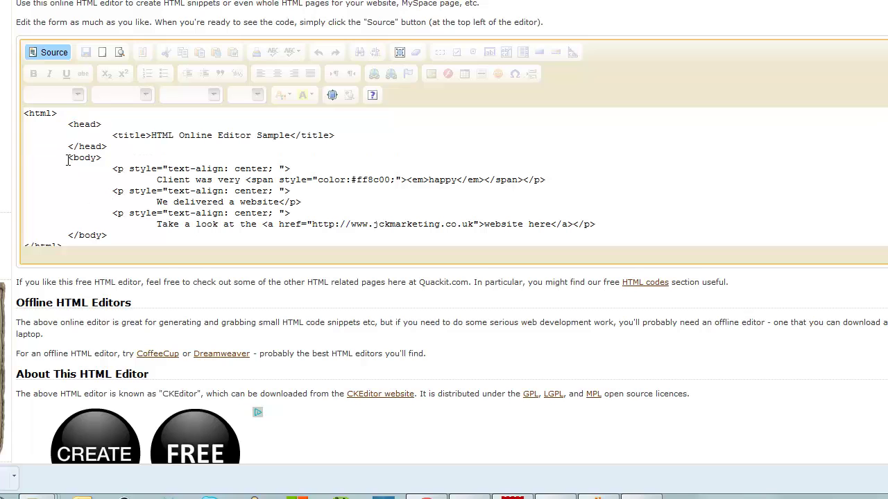
{"action": "left_click_drag", "start_coordinate": [68, 160], "coordinate": [123, 235]}
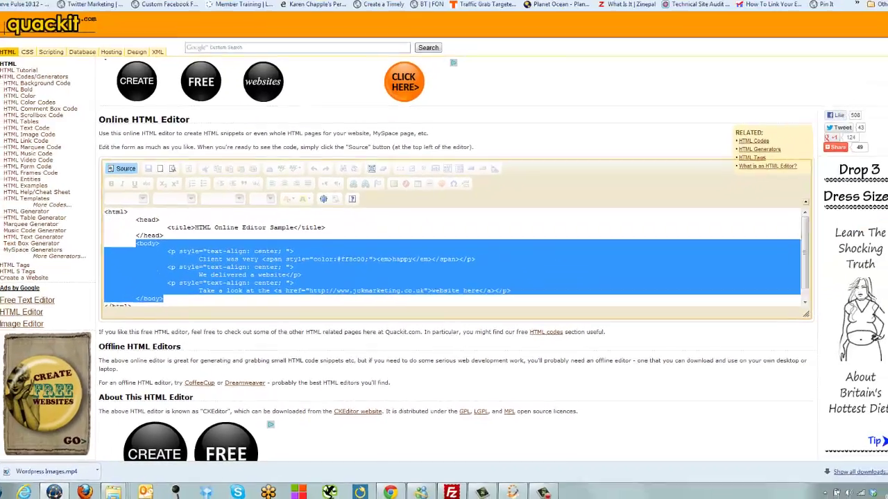
Paste the copied <body> HTML into the Free text field Text widget and save it.
{"action": "left_click", "coordinate": [220, 5]}
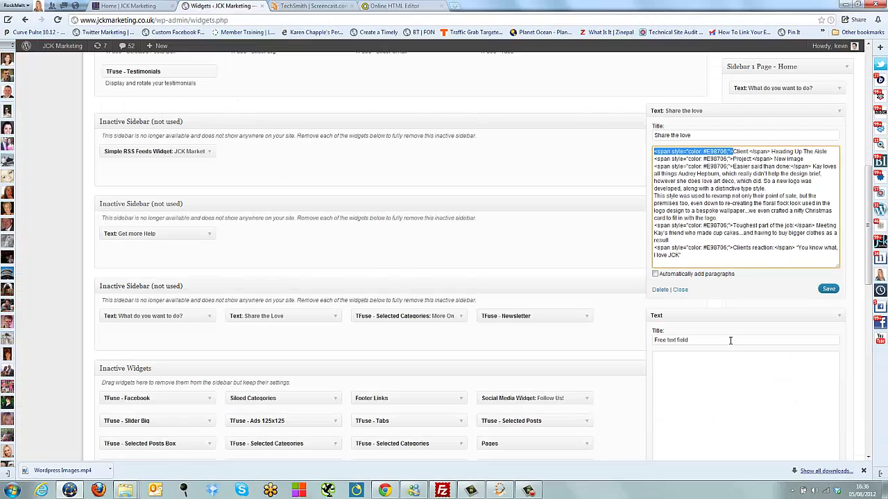
{"action": "left_click", "coordinate": [682, 367]}
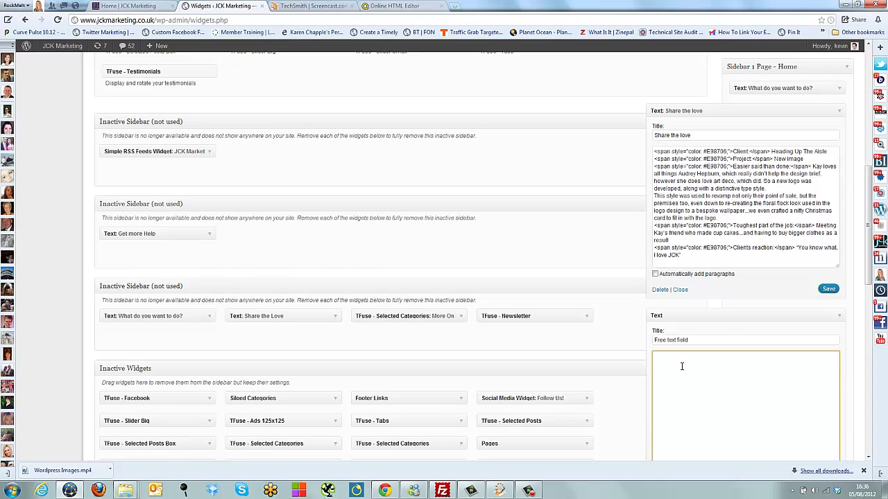
{"action": "left_click_drag", "start_coordinate": [869, 222], "coordinate": [876, 270]}
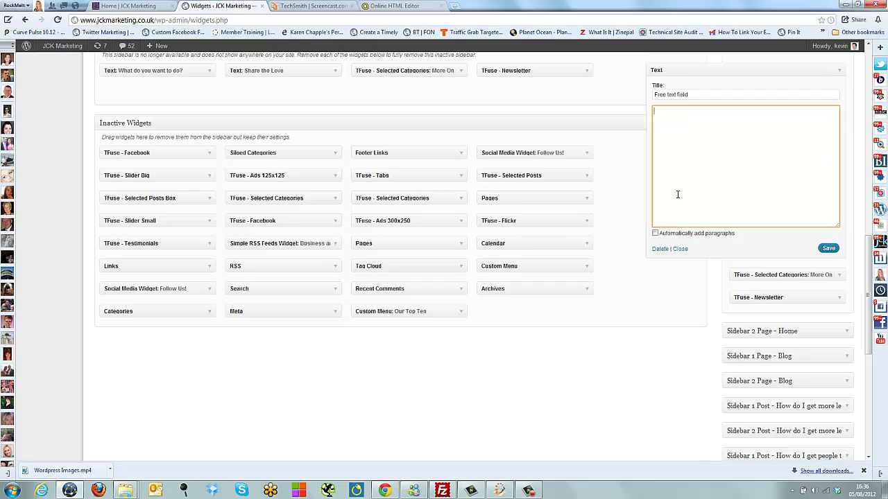
{"action": "type", "text": "<body> \t\t<p style=\"text-align: center; \"> \t\t\tClient was very <span style=\"color:#ff0c00;\"><em>happy</em></span></p> \t\t<p style=\"text-align: center; \"> \t\t\tWe delivered a website</p> \t\t<p style=\"text-align: center; \"> \t\t\tTake a look at the <a href=\"http://www.jckmarketing.co.uk\">website here</a></p> \t</body>"}
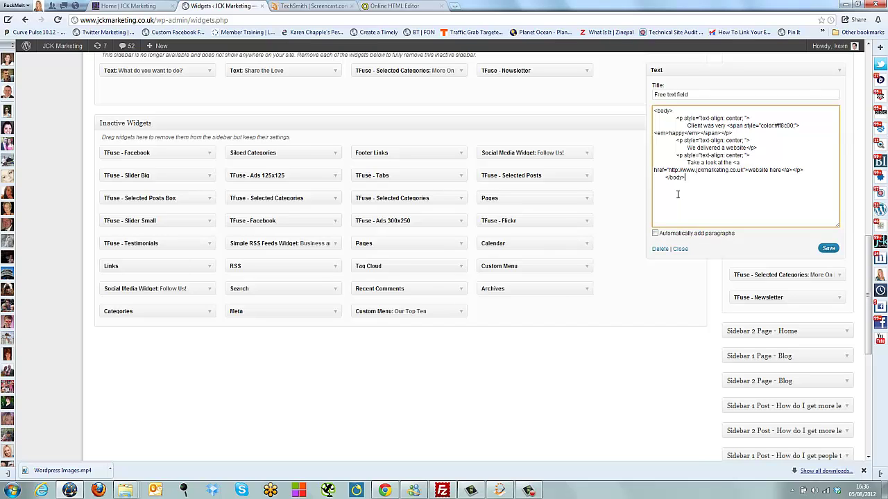
{"action": "left_click", "coordinate": [828, 249]}
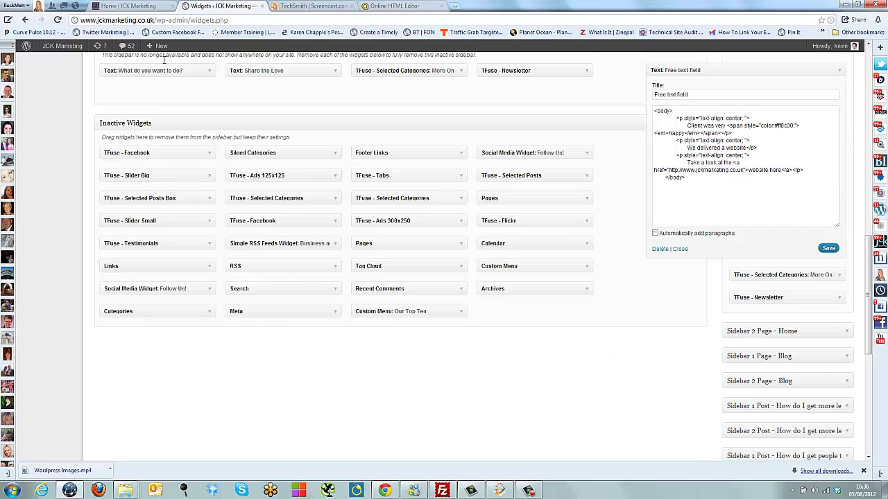
Reload the JCK Marketing home page and check the Free text field's centred lines, orange 'happy' and link.
{"action": "left_click", "coordinate": [142, 9]}
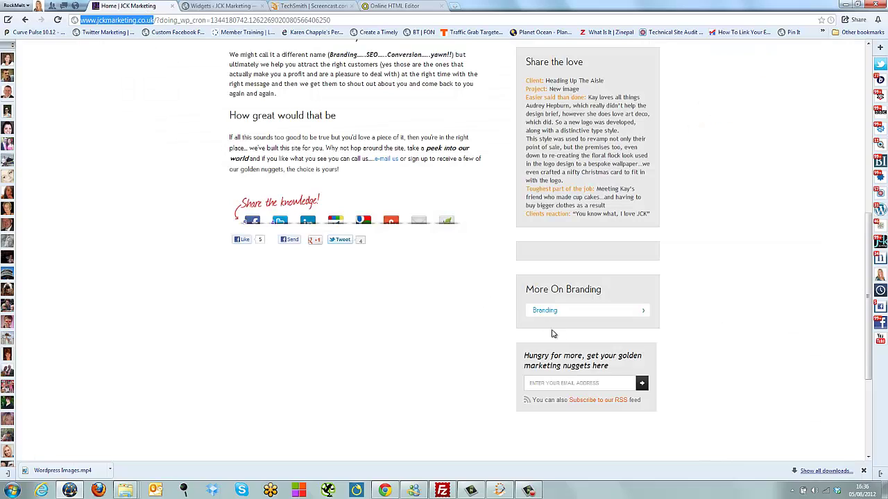
{"action": "scroll", "coordinate": [729, 338], "scroll_direction": "up", "scroll_amount": 5}
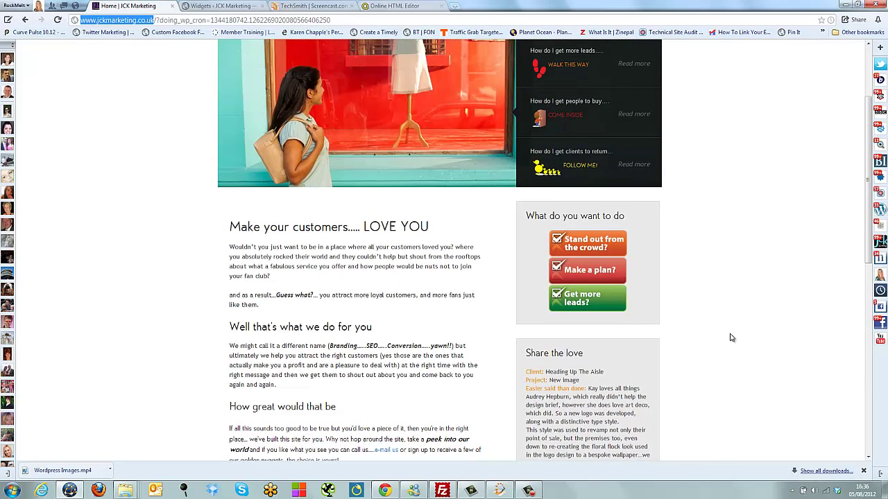
{"action": "left_click", "coordinate": [58, 20]}
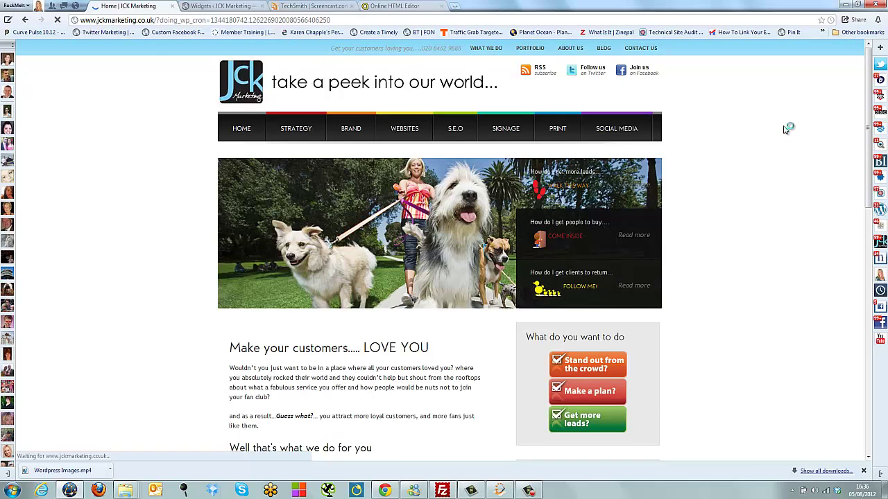
{"action": "scroll", "coordinate": [786, 130], "scroll_direction": "down", "scroll_amount": 3}
{"action": "scroll", "coordinate": [787, 129], "scroll_direction": "down", "scroll_amount": 4}
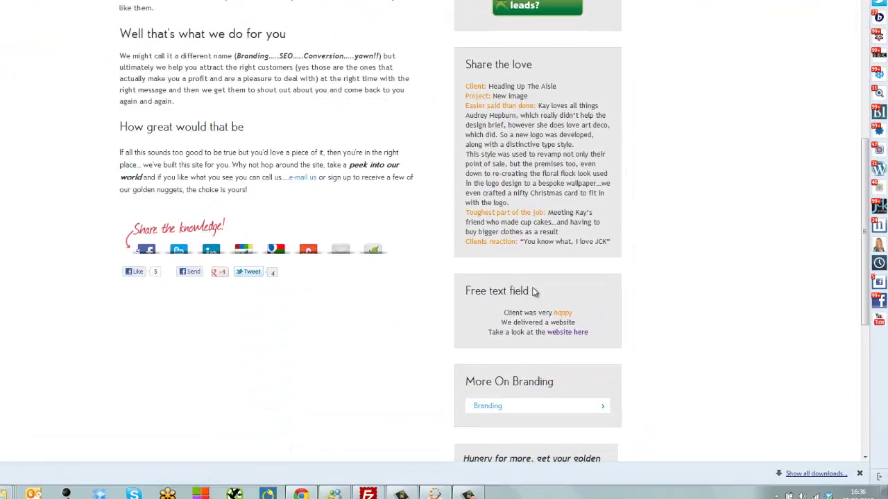
{"action": "left_click_drag", "start_coordinate": [453, 257], "coordinate": [345, 245]}
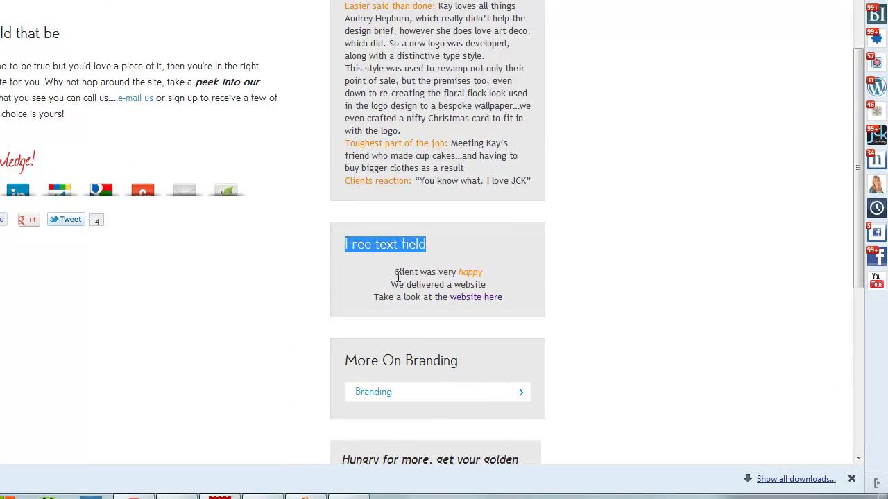
{"action": "left_click_drag", "start_coordinate": [396, 274], "coordinate": [503, 297]}
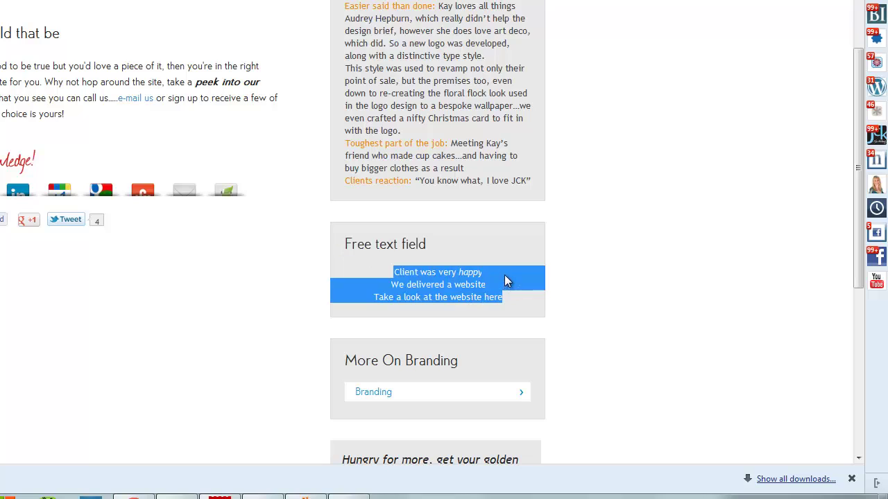
{"action": "left_click", "coordinate": [484, 272]}
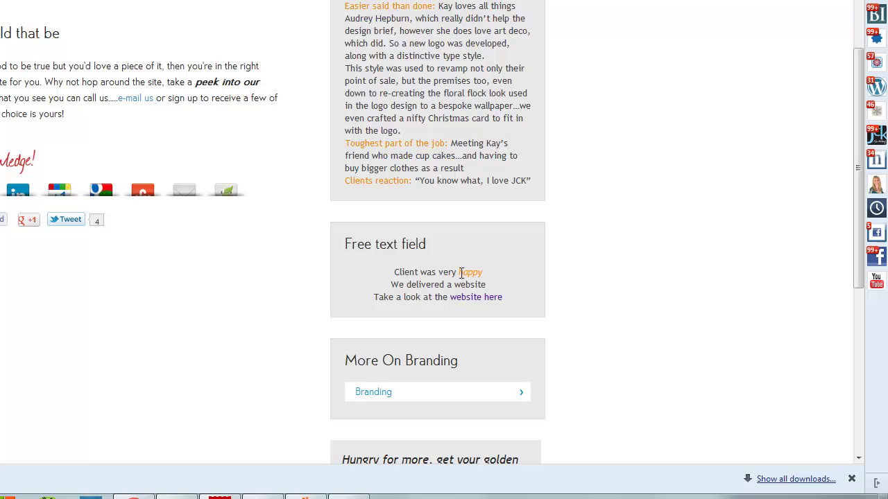
{"action": "left_click_drag", "start_coordinate": [459, 271], "coordinate": [521, 291]}
{"action": "left_click", "coordinate": [519, 307]}
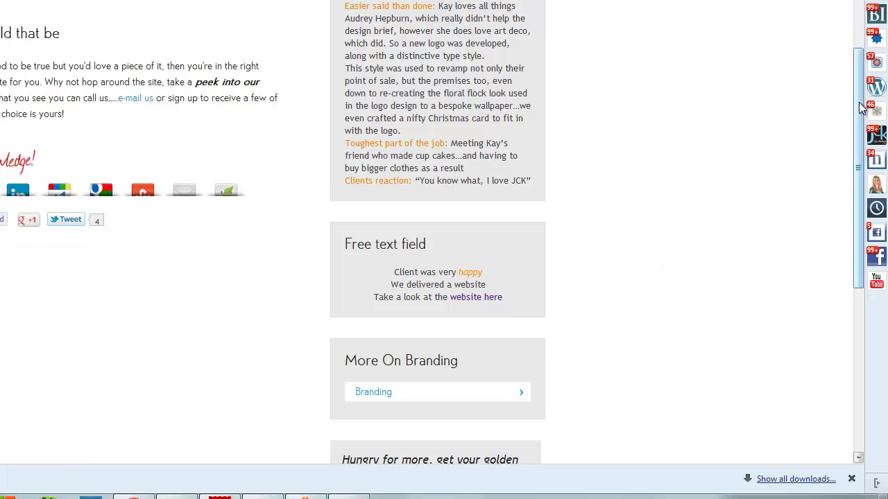
Go back through the HTML editor tab to the WordPress Widgets page, up to the Free text field widget.
{"action": "left_click_drag", "start_coordinate": [859, 111], "coordinate": [865, 159]}
{"action": "scroll", "coordinate": [583, 28], "scroll_direction": "down", "scroll_amount": 3}
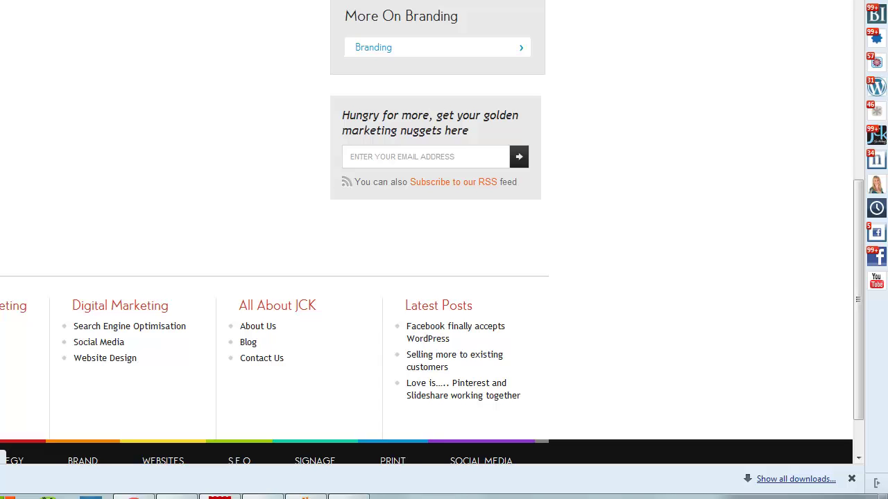
{"action": "left_click", "coordinate": [393, 7]}
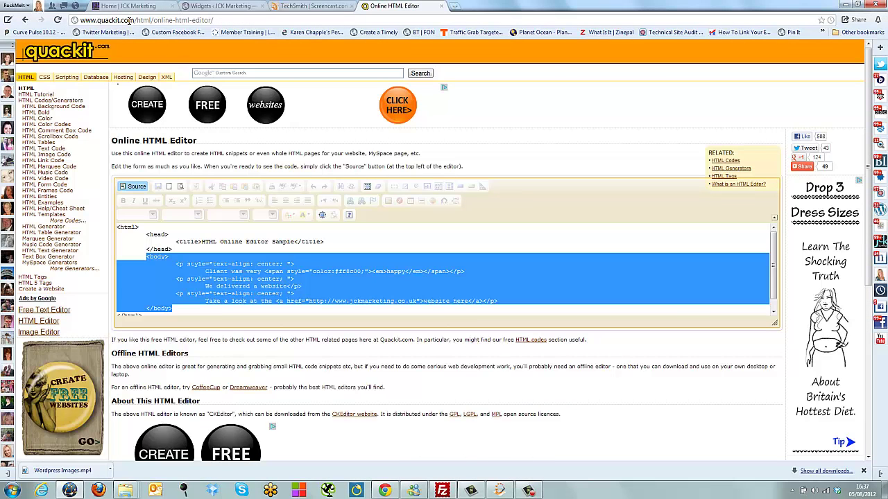
{"action": "left_click", "coordinate": [217, 6]}
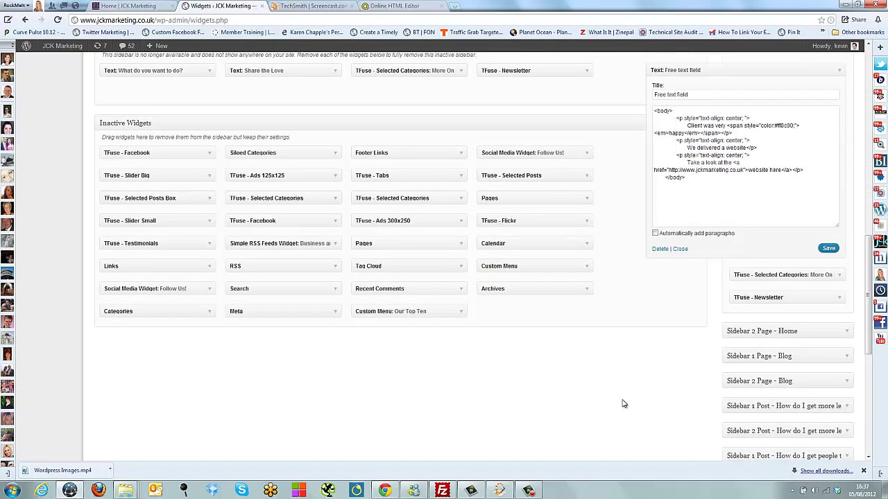
{"action": "scroll", "coordinate": [623, 404], "scroll_direction": "up", "scroll_amount": 2}
{"action": "scroll", "coordinate": [622, 403], "scroll_direction": "up", "scroll_amount": 1}
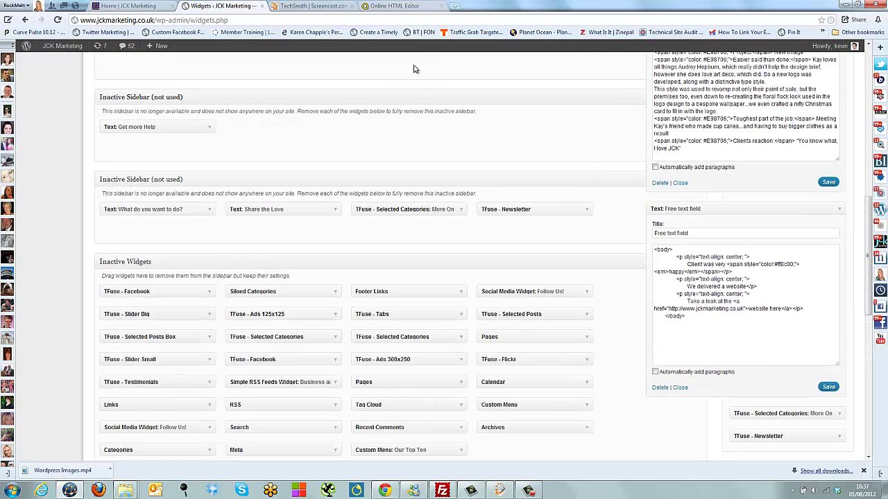